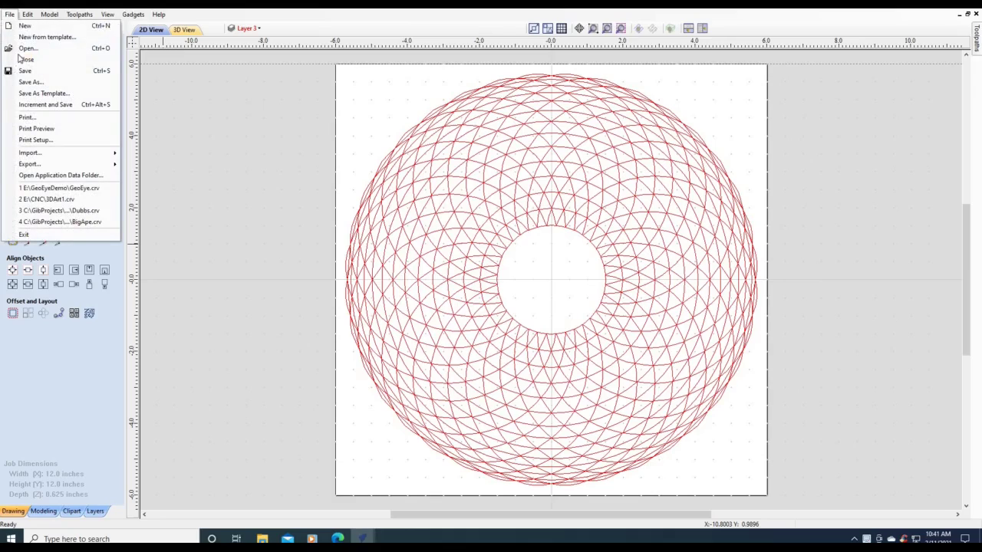
Save the drawing as a separate file named GeoEyeMod in the GeoEyeDemo folder
{"action": "left_click", "coordinate": [28, 82]}
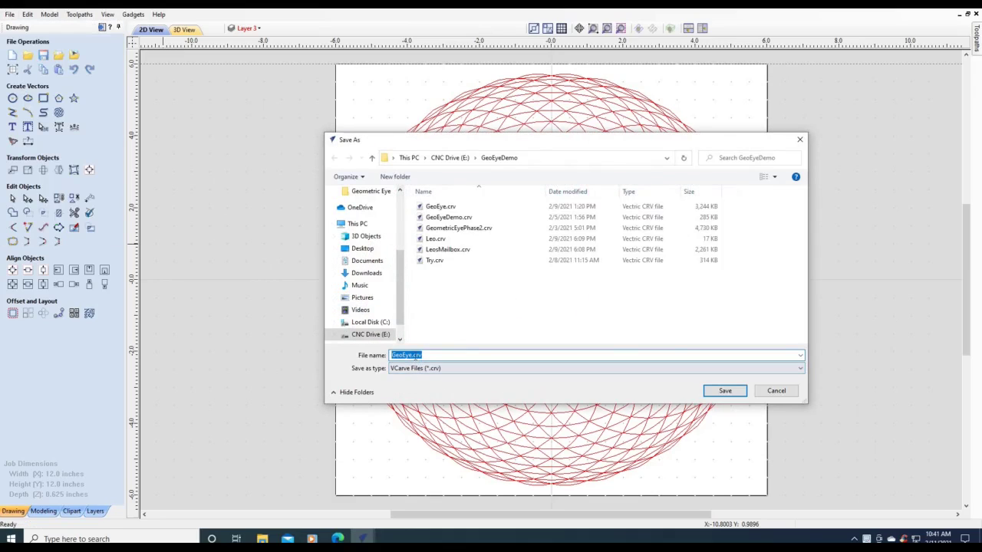
{"action": "left_click", "coordinate": [412, 355]}
{"action": "left_click", "coordinate": [729, 392]}
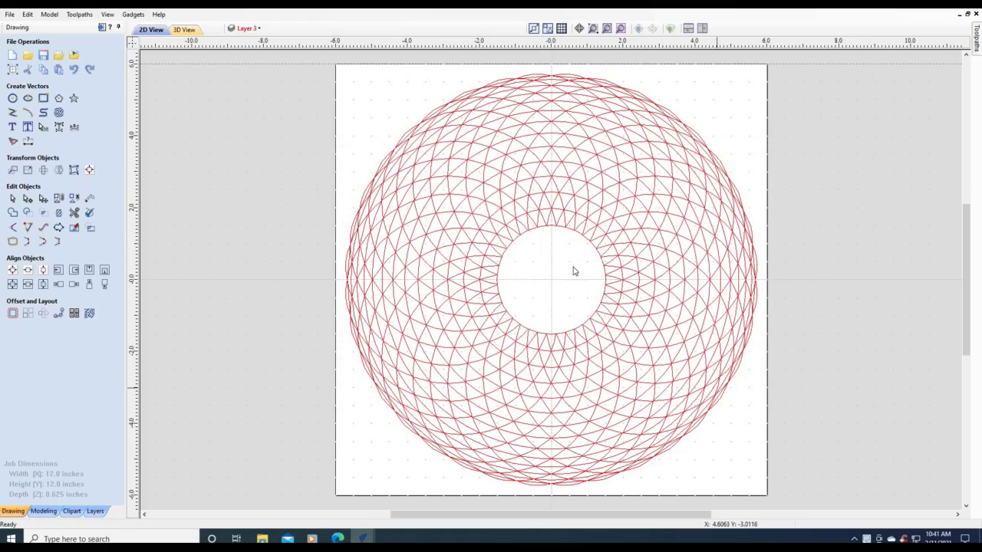
Select individual cells just above the central hole to examine how the pattern is built
{"action": "left_click", "coordinate": [565, 222]}
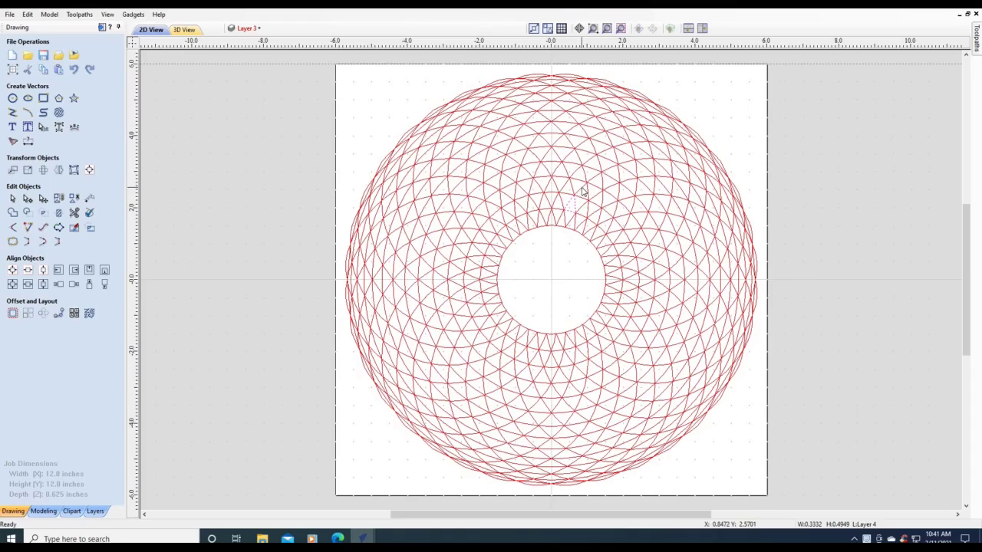
{"action": "left_click", "coordinate": [579, 182]}
{"action": "left_click_drag", "start_coordinate": [576, 175], "coordinate": [561, 284]}
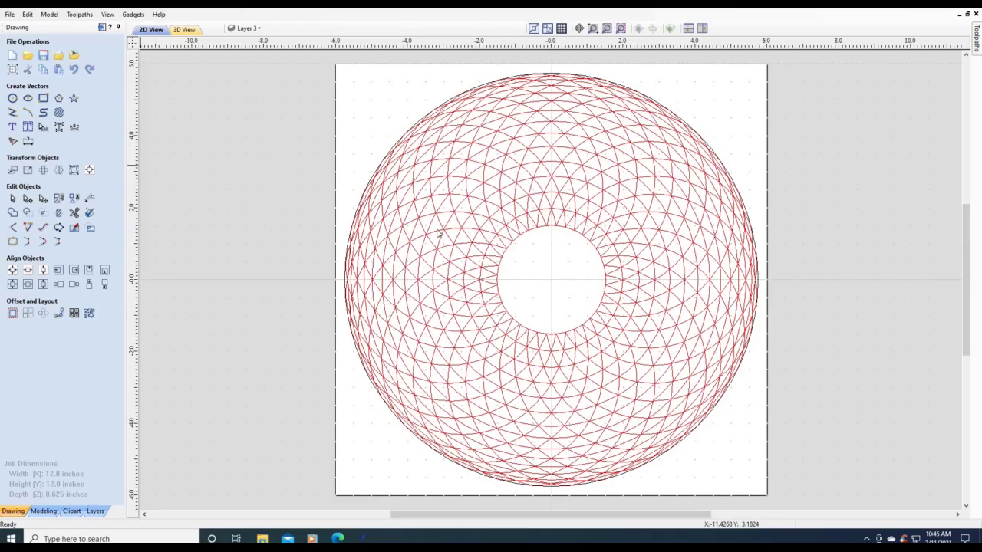
Select cells of the innermost ring around the central hole and delete them
{"action": "left_click", "coordinate": [550, 230]}
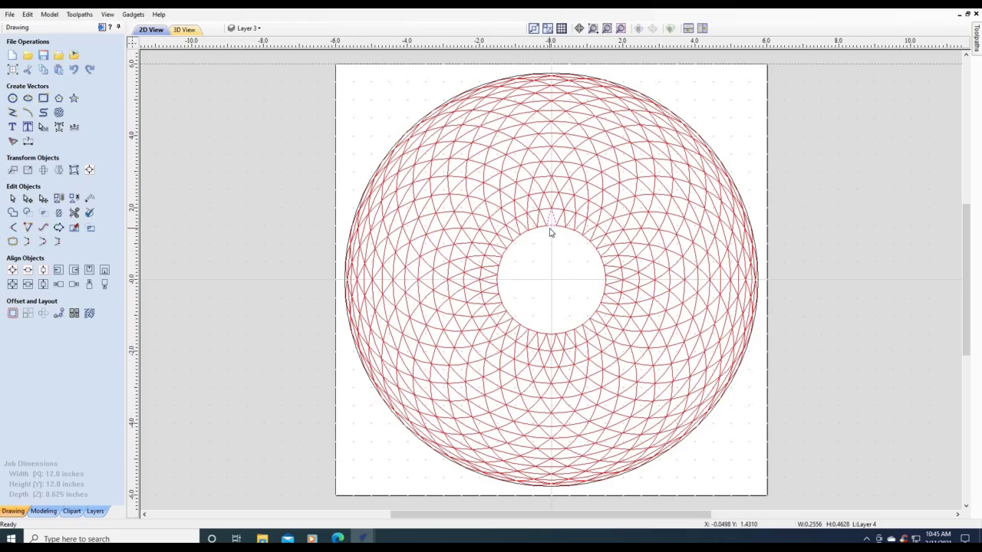
{"action": "left_click", "coordinate": [577, 229], "text": "shift"}
{"action": "left_click", "coordinate": [595, 240], "text": "shift"}
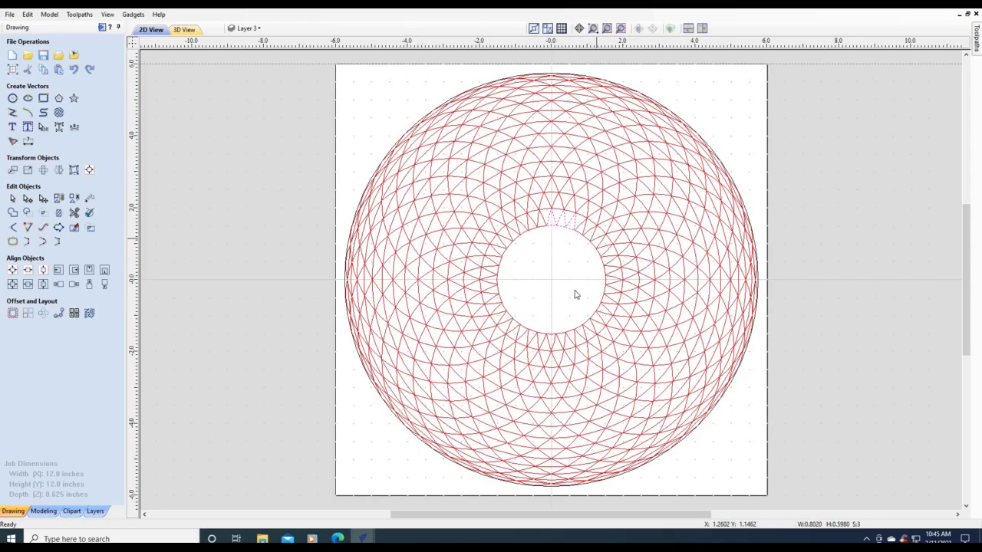
{"action": "left_click_drag", "start_coordinate": [580, 332], "coordinate": [509, 236]}
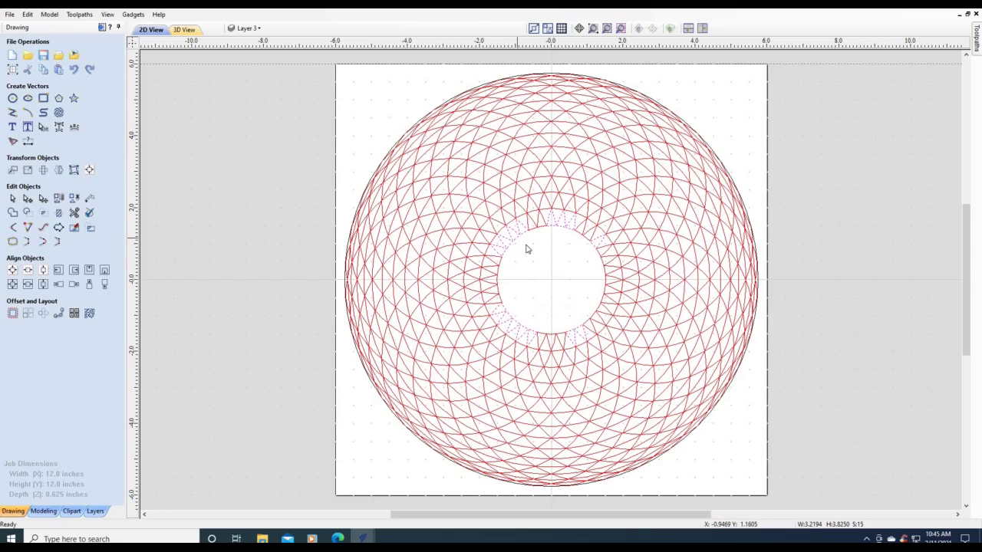
{"action": "key", "text": "Delete"}
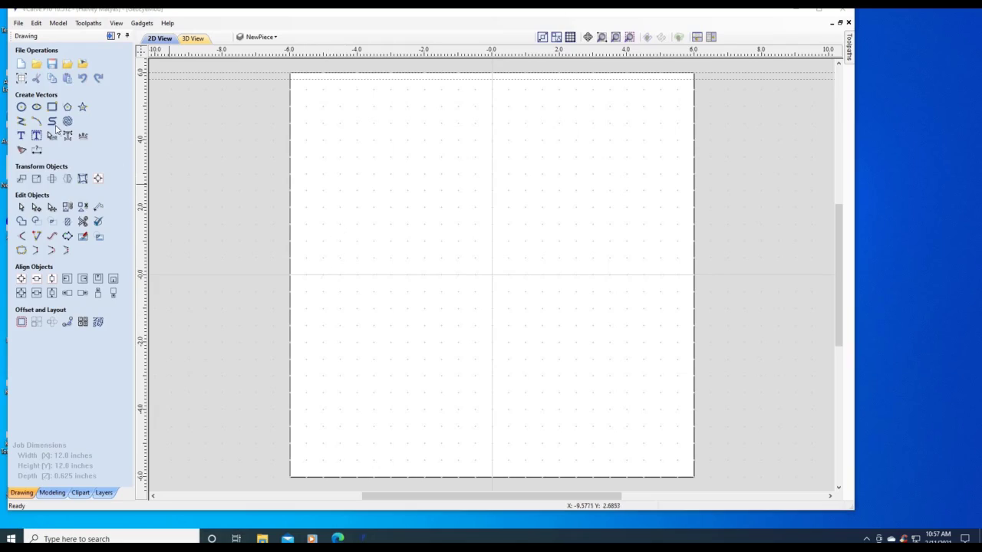
Draw a circle 3.9 inches in diameter centered at X 0, Y 0
{"action": "left_click", "coordinate": [21, 106]}
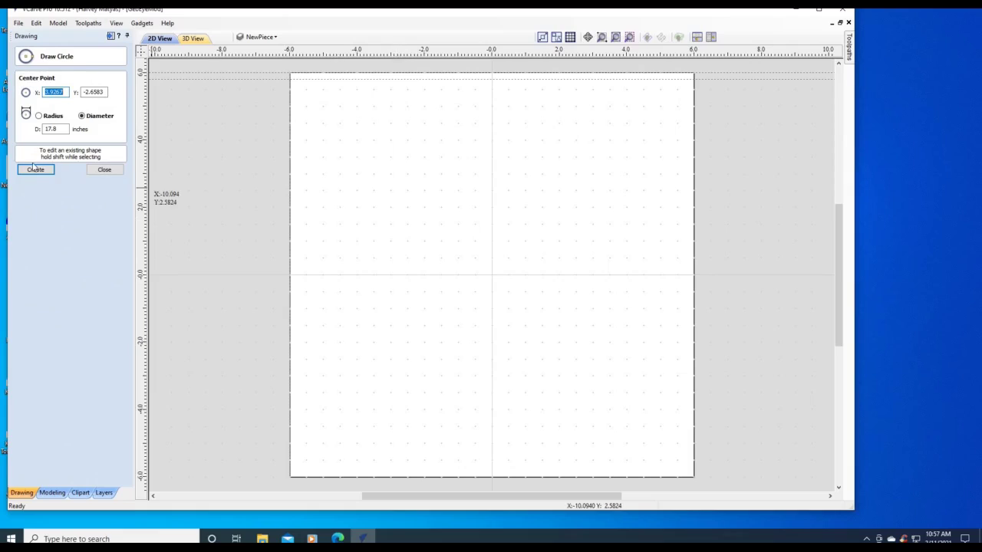
{"action": "double_click", "coordinate": [64, 129]}
{"action": "type", "text": "3.9"}
{"action": "double_click", "coordinate": [69, 92]}
{"action": "double_click", "coordinate": [107, 92]}
{"action": "type", "text": "-0"}
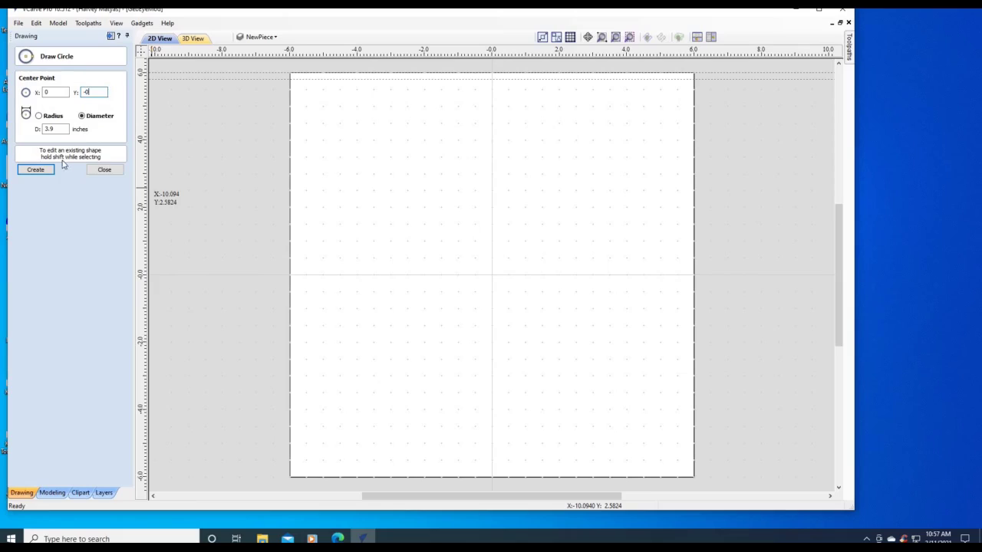
{"action": "left_click", "coordinate": [36, 170]}
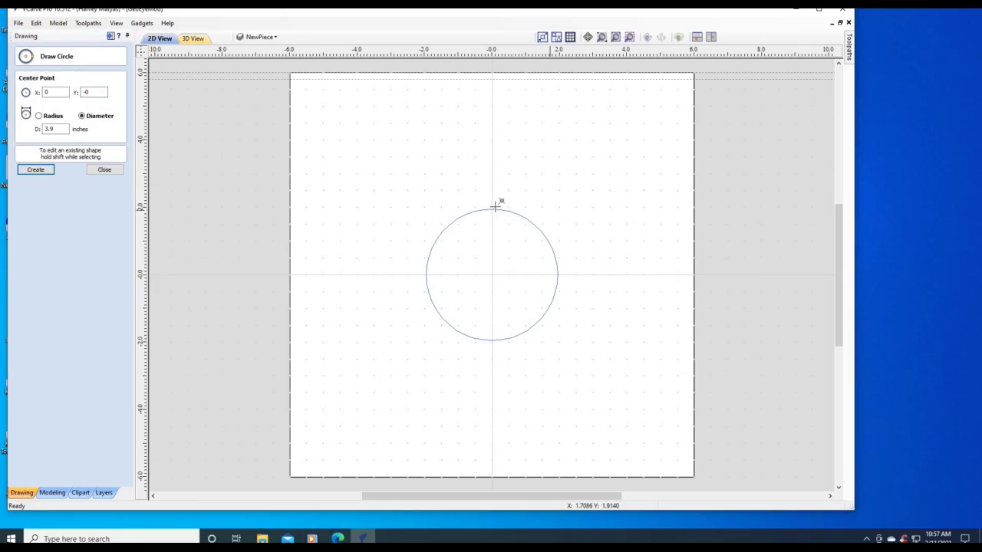
{"action": "left_click", "coordinate": [104, 169]}
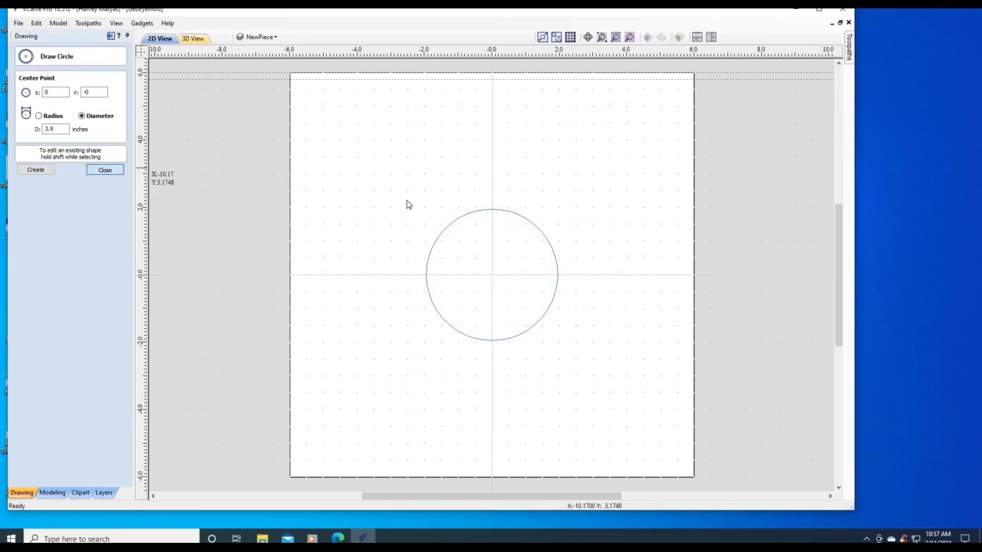
Duplicate the circle straight up so the copy is centered near the original's top point, at about Y 1.94
{"action": "left_click", "coordinate": [495, 213]}
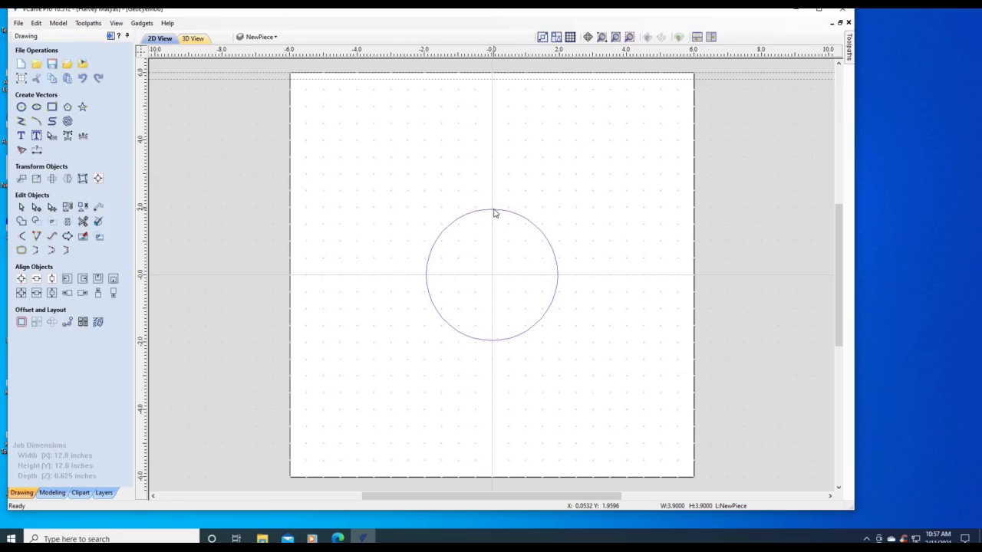
{"action": "key", "text": "Up"}
{"action": "key", "text": "Up"}
{"action": "key", "text": "Up"}
{"action": "key", "text": "Up"}
{"action": "key", "text": "Up"}
{"action": "key", "text": "Up"}
{"action": "key", "text": "Up"}
{"action": "key", "text": "Up"}
{"action": "key", "text": "Up"}
{"action": "key", "text": "Up"}
{"action": "key", "text": "Up"}
{"action": "key", "text": "Up"}
{"action": "key", "text": "Up"}
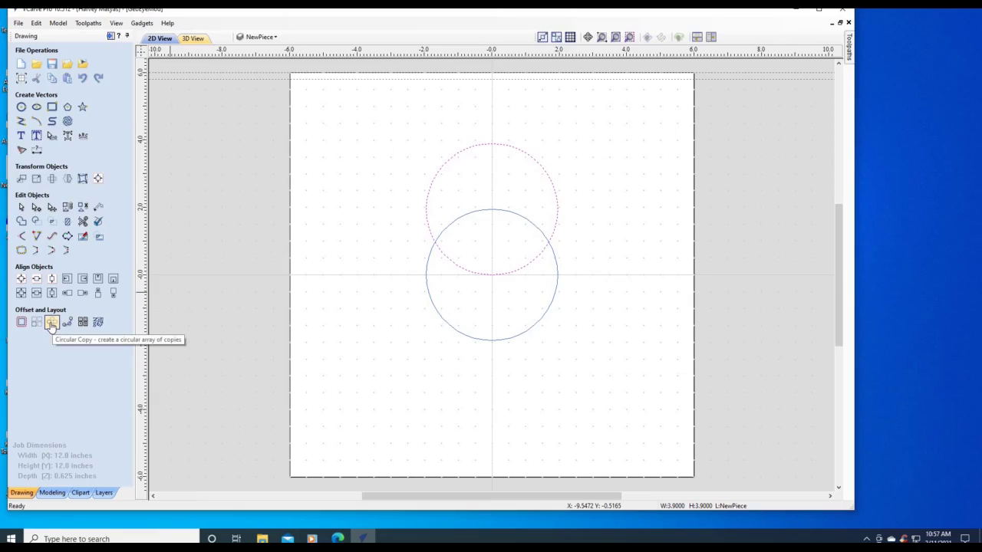
Make a circular copy of the upper circle around center X 0, Y 0, with 6 items over a total angle of 360 degrees
{"action": "left_click", "coordinate": [52, 323]}
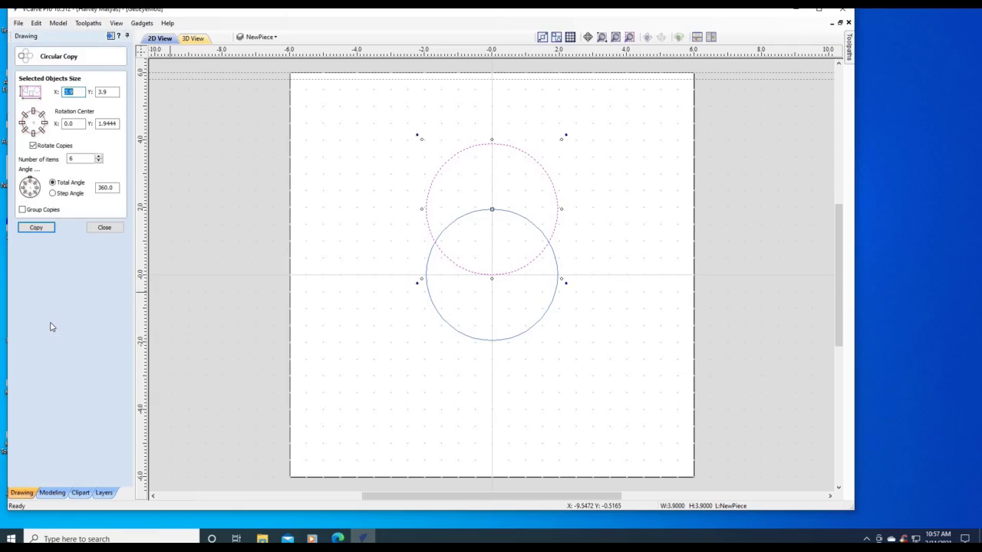
{"action": "left_click", "coordinate": [33, 131]}
{"action": "left_click", "coordinate": [38, 228]}
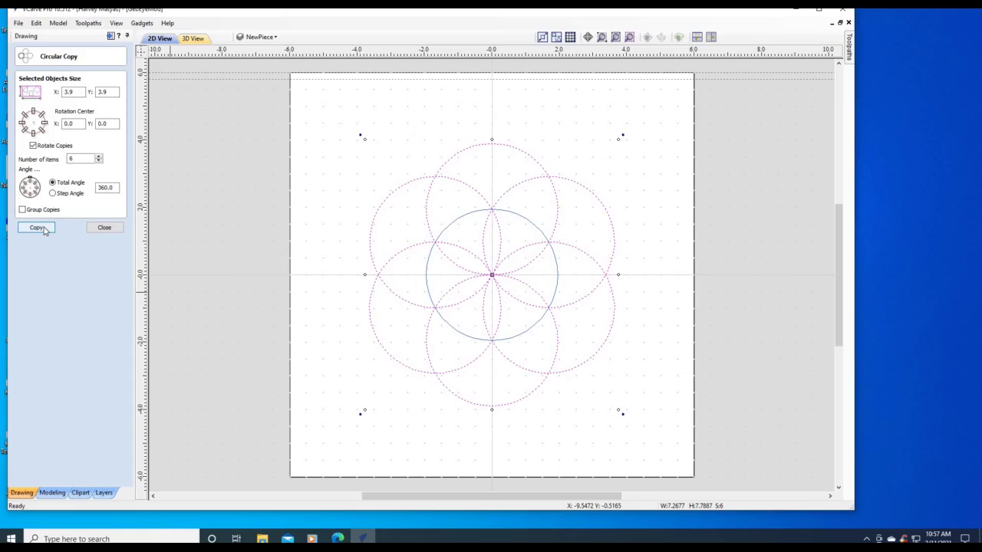
{"action": "left_click", "coordinate": [104, 229]}
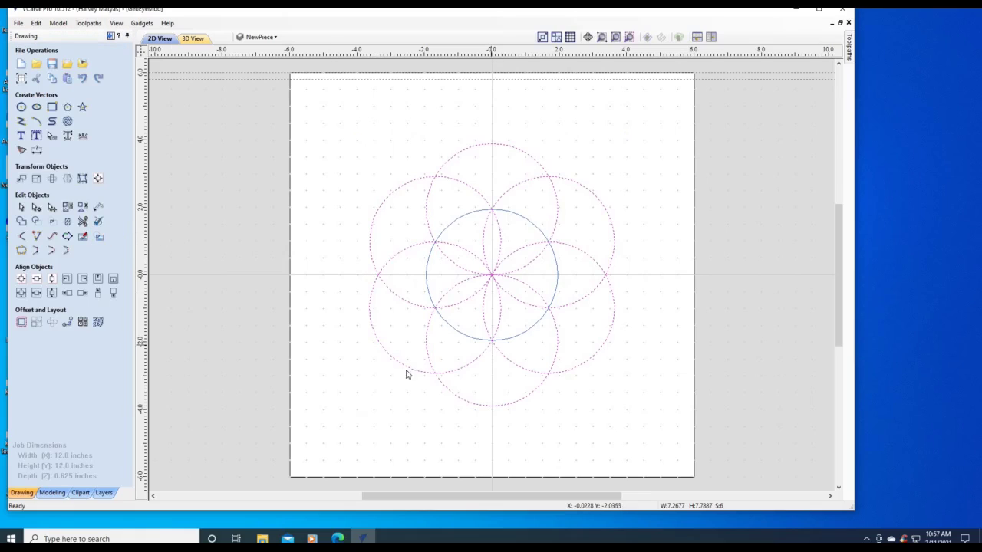
Trim away all arcs outside the central circle so only the six petals inside it remain
{"action": "left_click", "coordinate": [83, 221]}
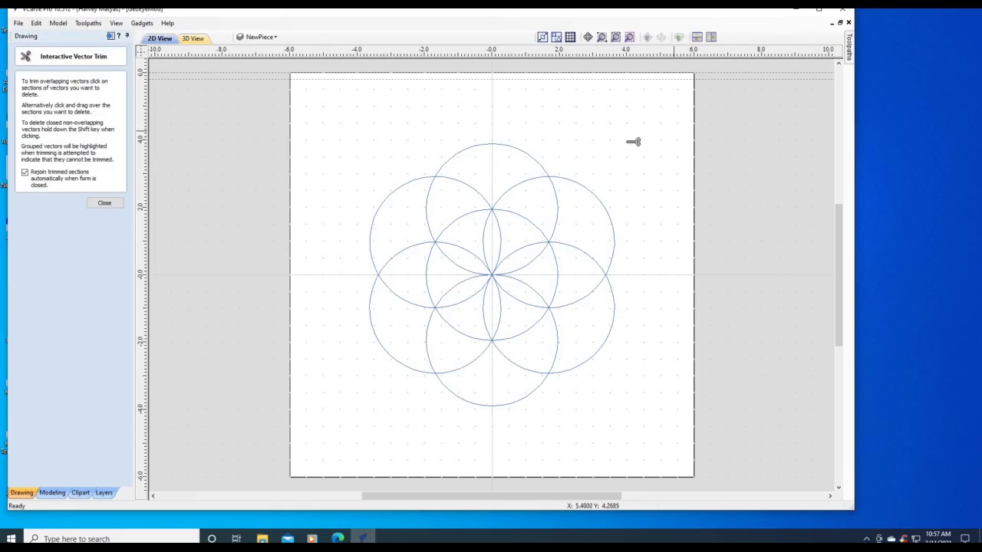
{"action": "mouse_move", "coordinate": [567, 146]}
{"action": "left_mouse_down"}
{"action": "mouse_move", "coordinate": [467, 169]}
{"action": "mouse_move", "coordinate": [394, 218]}
{"action": "mouse_move", "coordinate": [364, 225]}
{"action": "mouse_move", "coordinate": [391, 239]}
{"action": "mouse_move", "coordinate": [394, 331]}
{"action": "mouse_move", "coordinate": [384, 356]}
{"action": "mouse_move", "coordinate": [548, 388]}
{"action": "mouse_move", "coordinate": [543, 348]}
{"action": "mouse_move", "coordinate": [520, 375]}
{"action": "mouse_move", "coordinate": [607, 294]}
{"action": "mouse_move", "coordinate": [593, 228]}
{"action": "mouse_move", "coordinate": [629, 204]}
{"action": "mouse_move", "coordinate": [516, 182]}
{"action": "mouse_move", "coordinate": [497, 198]}
{"action": "left_mouse_up"}
{"action": "left_click", "coordinate": [104, 205]}
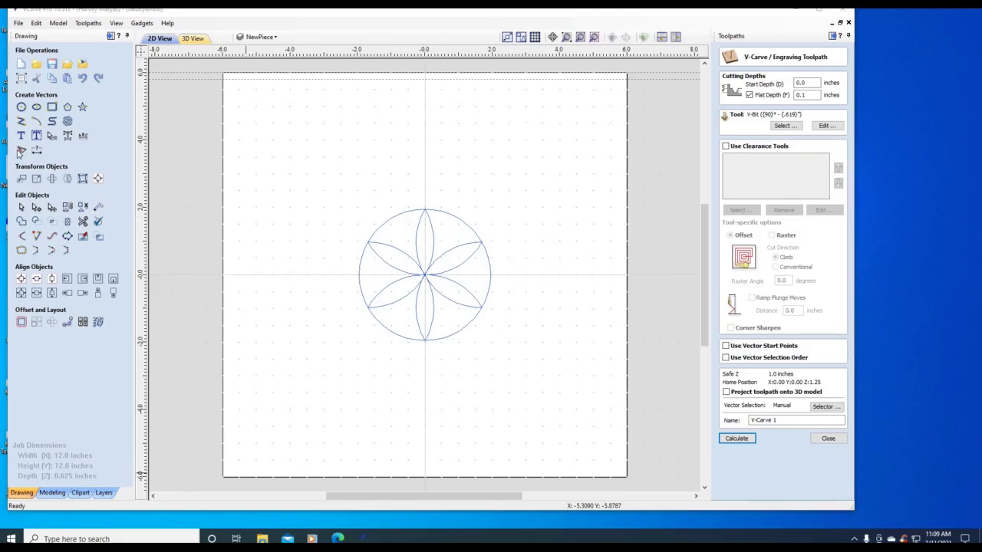
Try to calculate a V-Carve toolpath for all vectors in the drawing
{"action": "left_click", "coordinate": [35, 24]}
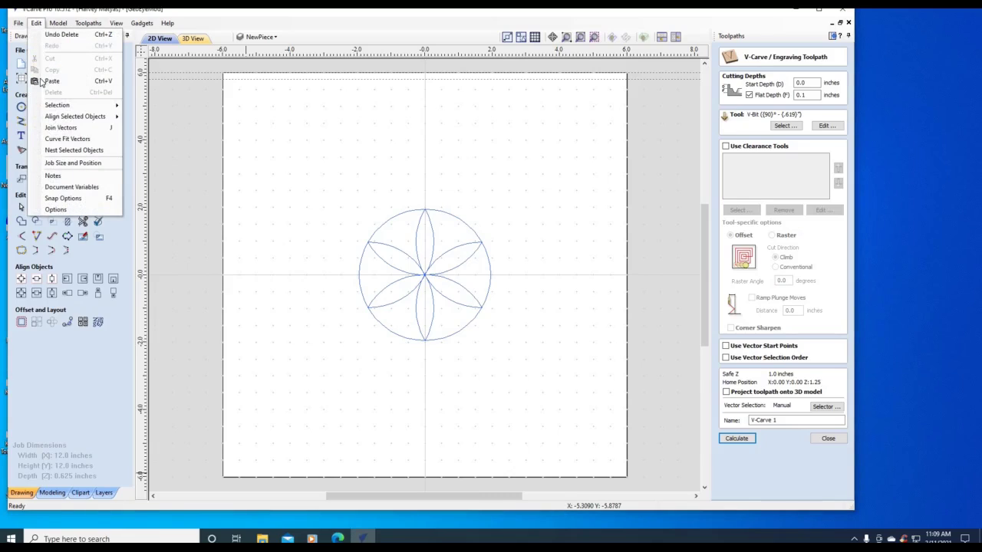
{"action": "mouse_move", "coordinate": [93, 105]}
{"action": "left_click", "coordinate": [143, 107]}
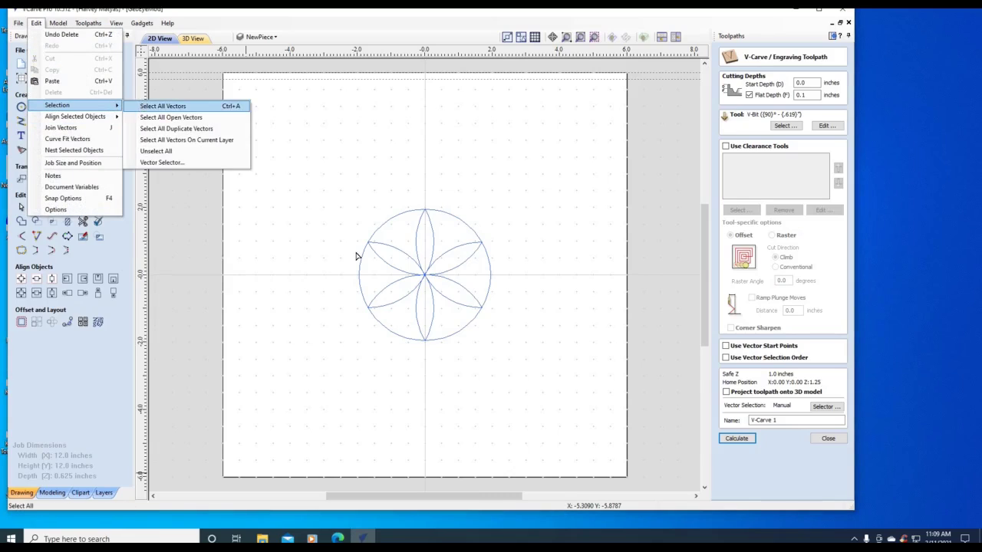
{"action": "left_click", "coordinate": [826, 438]}
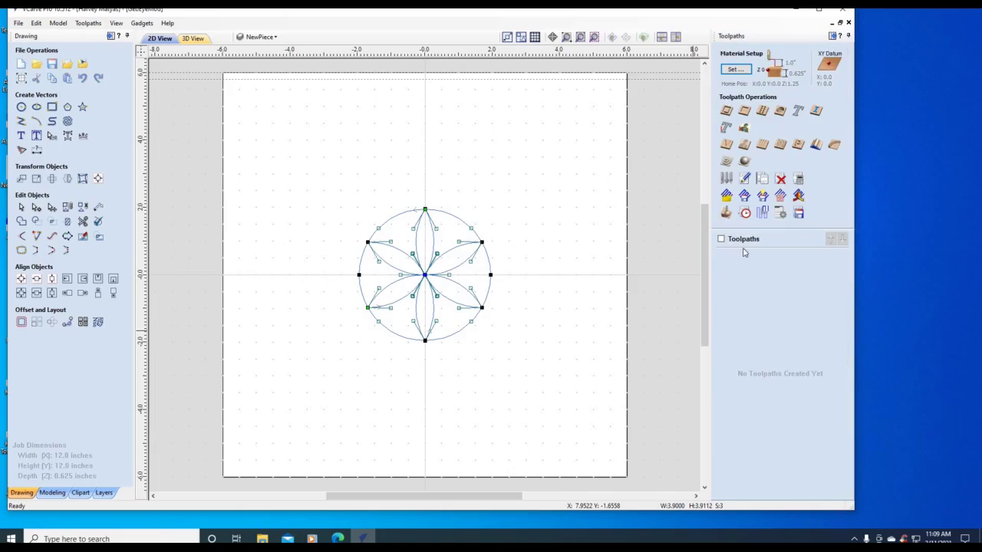
{"action": "left_click", "coordinate": [726, 146]}
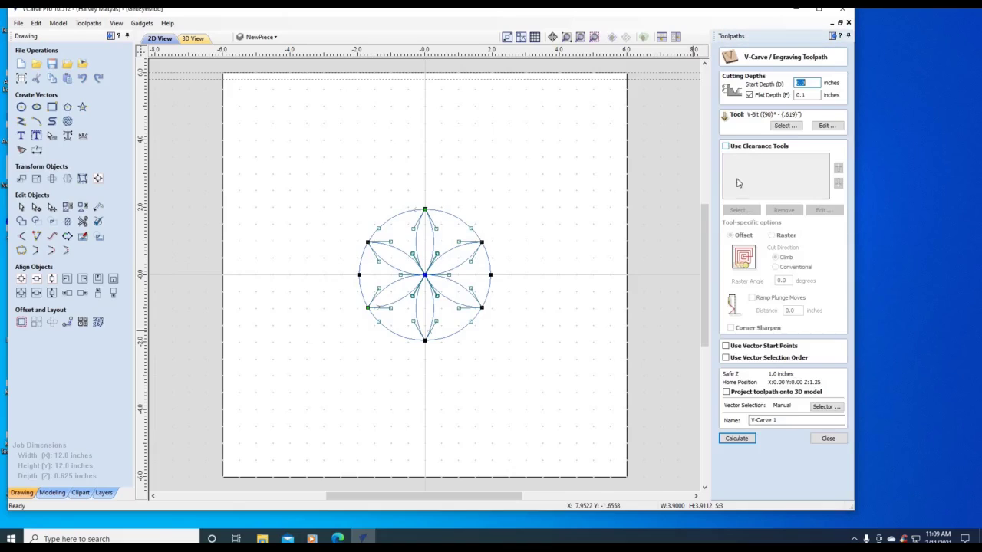
{"action": "left_click", "coordinate": [736, 438]}
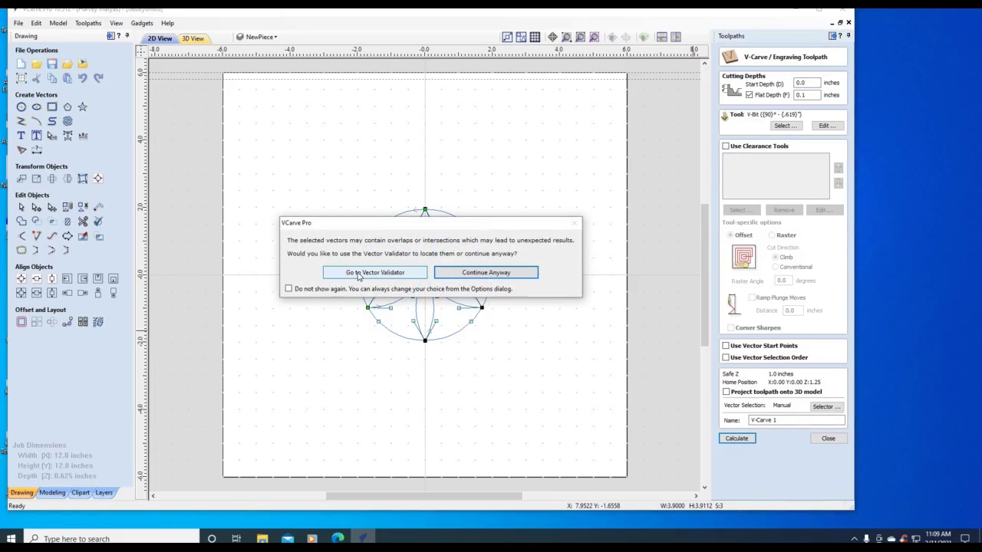
Check the selected vectors for overlaps and intersections with the Vector Validator
{"action": "left_click", "coordinate": [374, 272]}
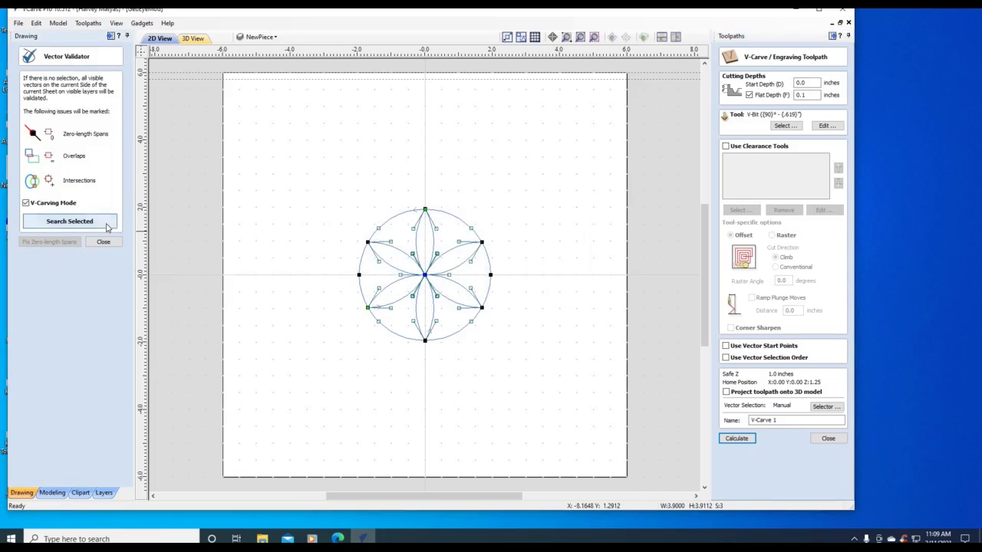
{"action": "left_click", "coordinate": [107, 224]}
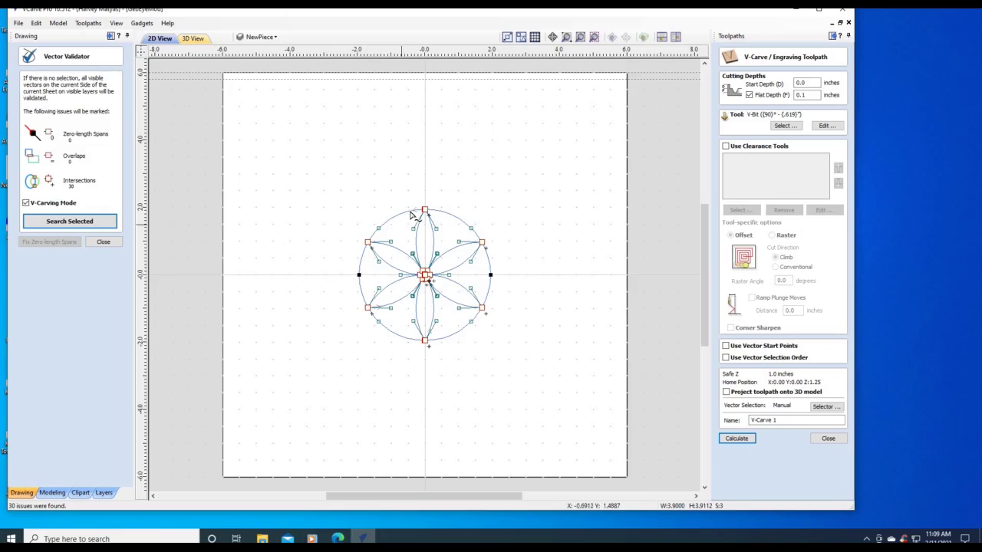
{"action": "left_click", "coordinate": [102, 242]}
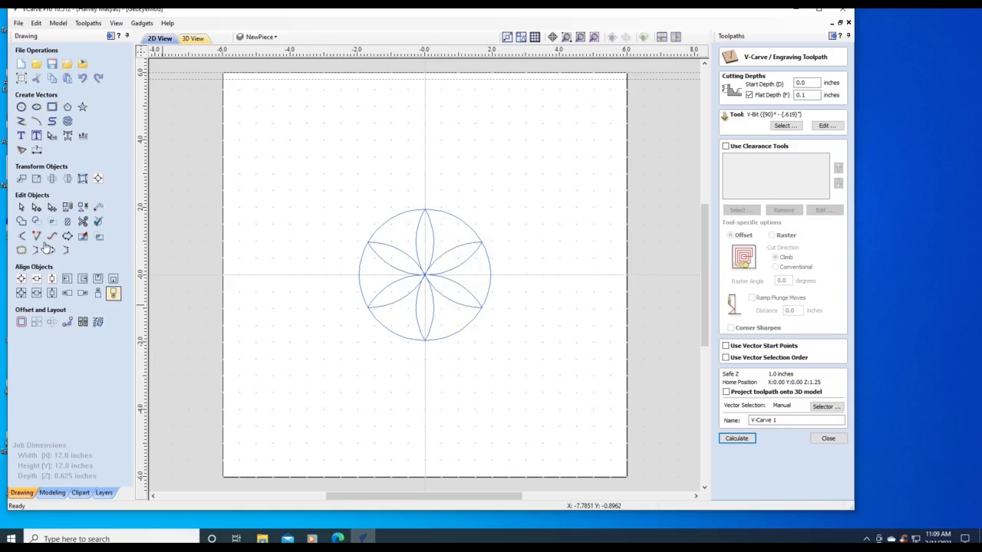
Offset the circle around the petals inwards by 0.05 inches, keeping the original
{"action": "left_click", "coordinate": [399, 221]}
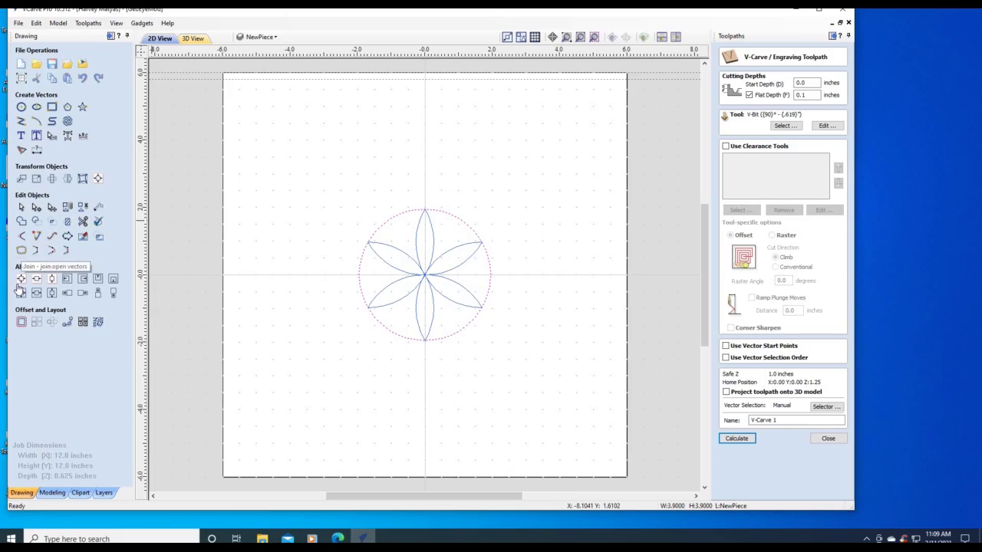
{"action": "left_click", "coordinate": [20, 322]}
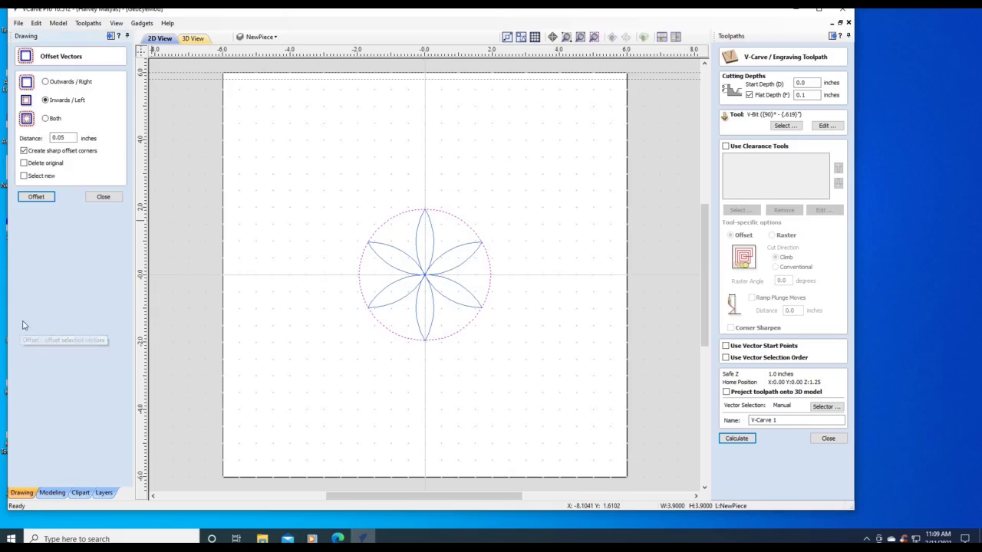
{"action": "left_click", "coordinate": [36, 197]}
{"action": "left_click", "coordinate": [102, 197]}
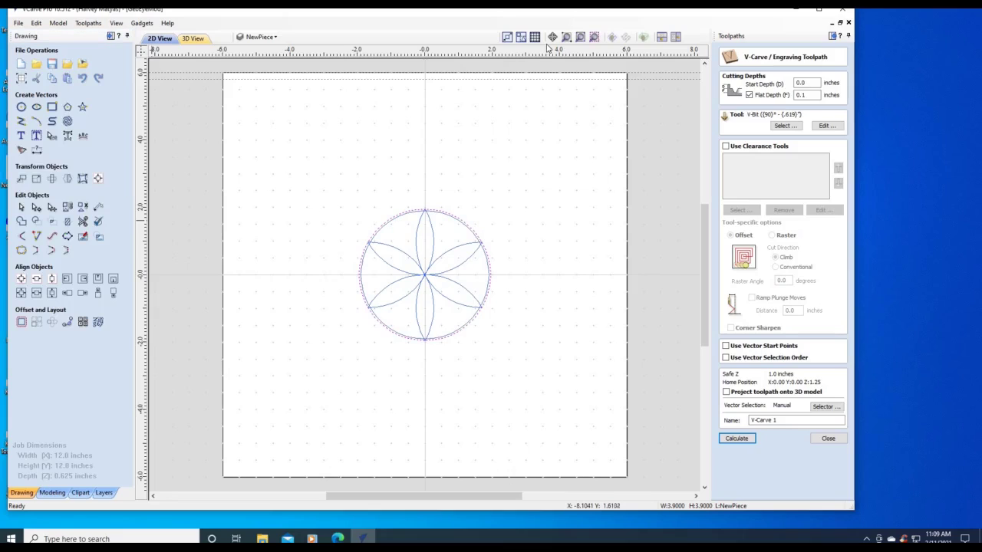
Insert a node on the top petal's left edge where it crosses the inner offset circle
{"action": "left_click", "coordinate": [566, 37]}
{"action": "left_click_drag", "start_coordinate": [370, 179], "coordinate": [502, 281]}
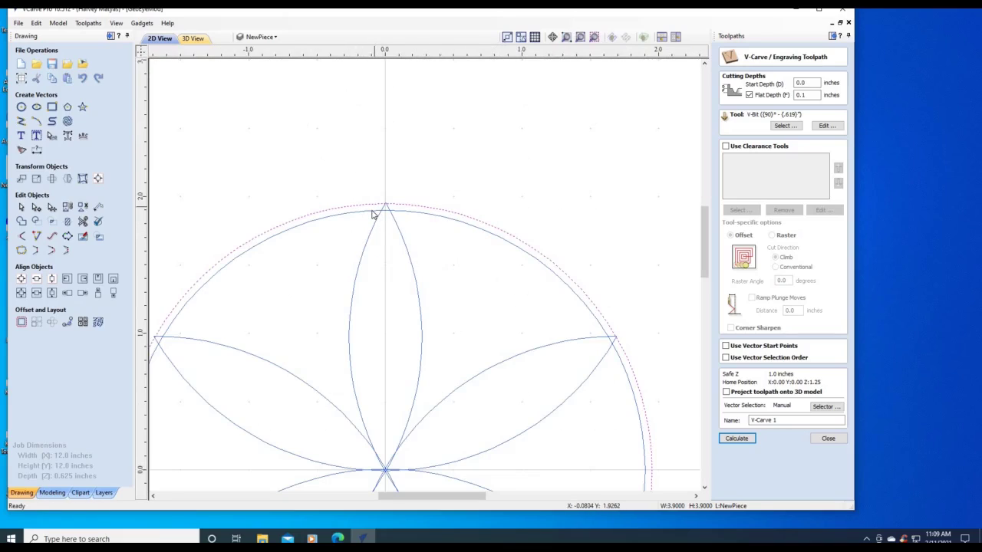
{"action": "left_click", "coordinate": [359, 272]}
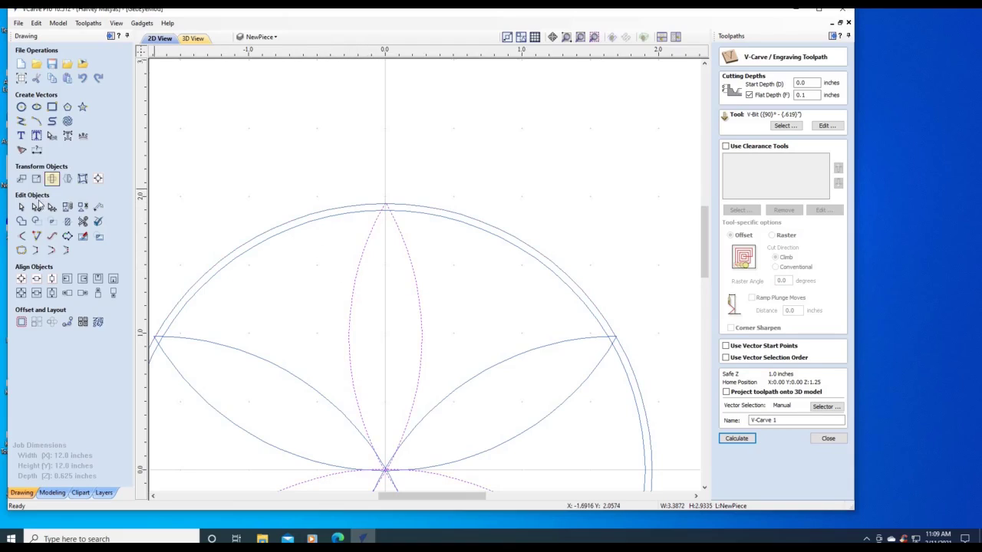
{"action": "left_click", "coordinate": [37, 207]}
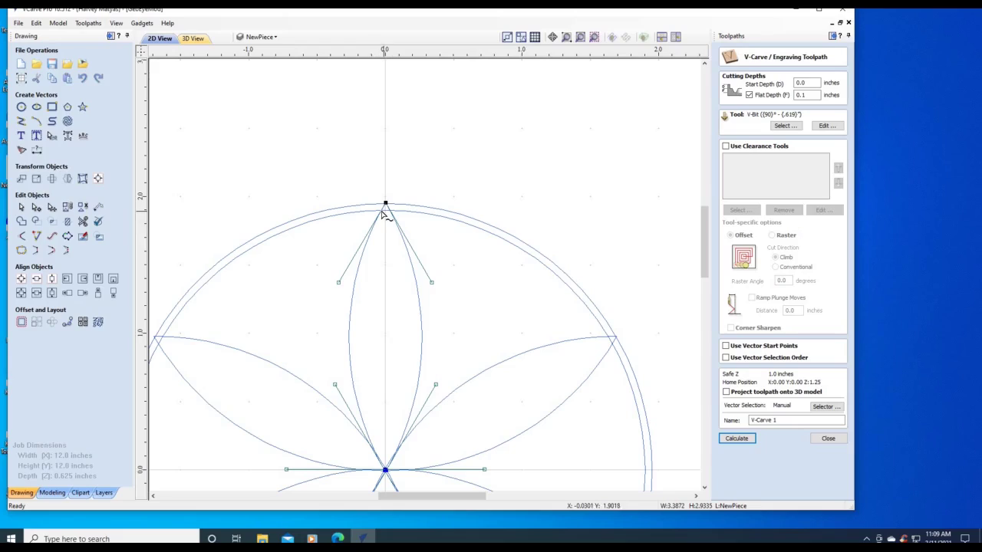
{"action": "right_click", "coordinate": [382, 215]}
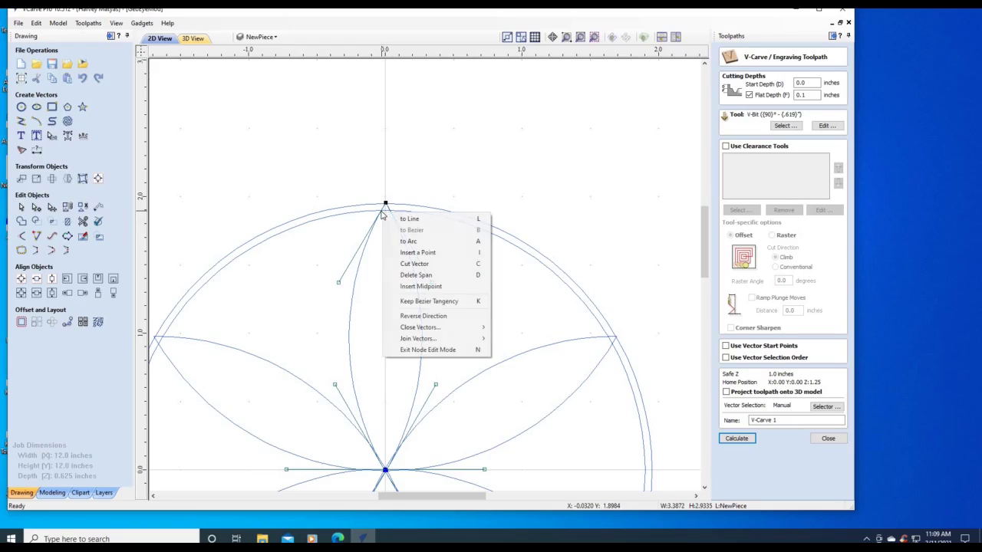
{"action": "left_click", "coordinate": [402, 251]}
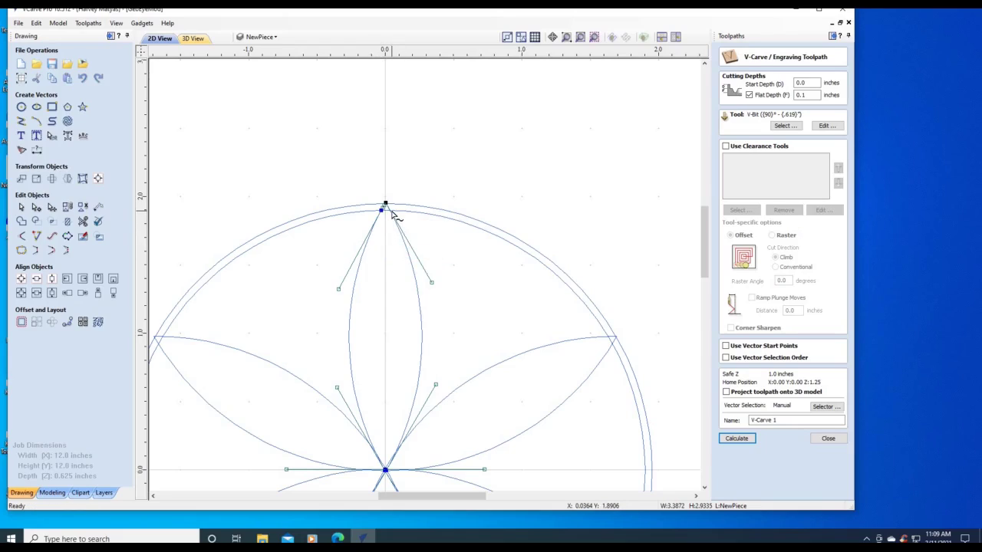
Insert a node where the top petal's right edge crosses the inner offset circle and delete the petal's tip node
{"action": "right_click", "coordinate": [391, 211]}
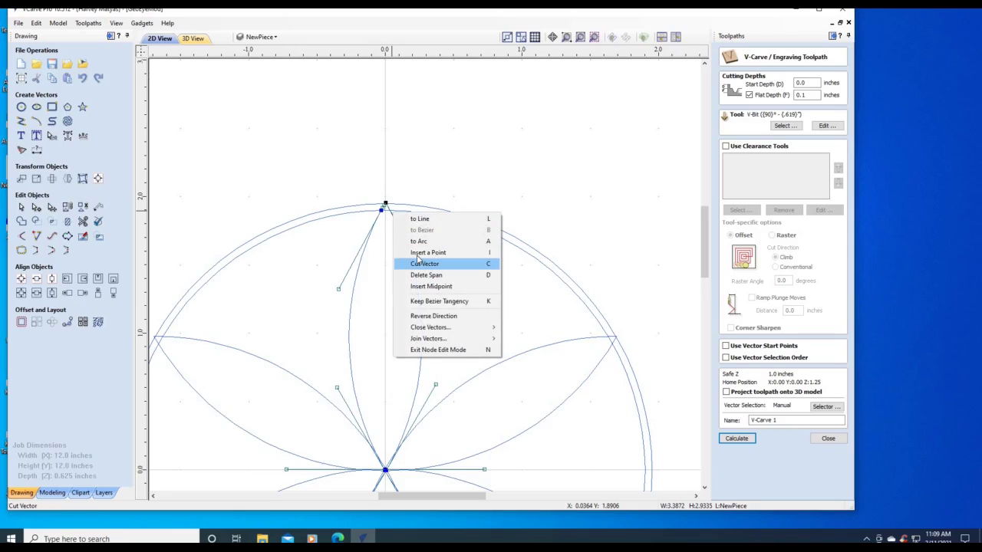
{"action": "left_click", "coordinate": [418, 256]}
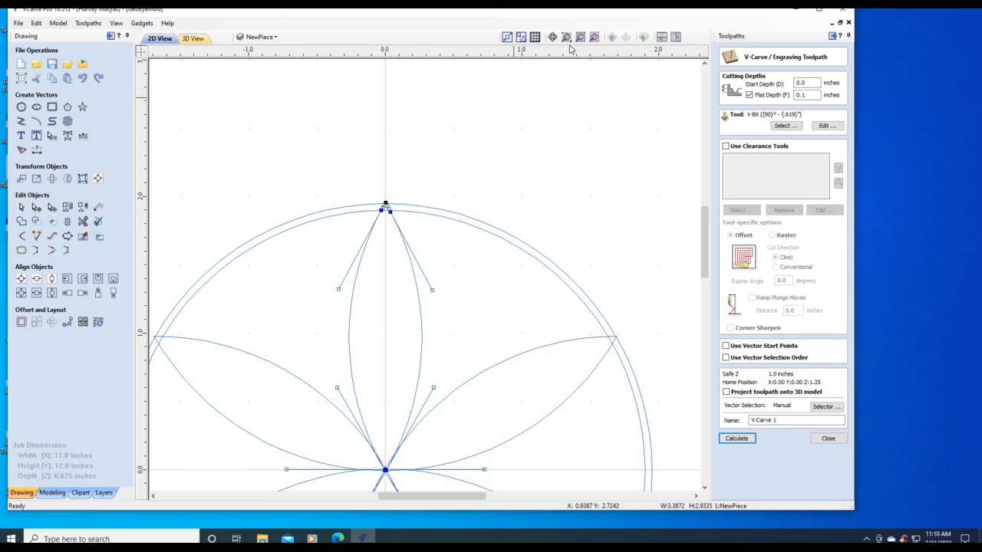
{"action": "left_click_drag", "start_coordinate": [346, 140], "coordinate": [512, 329]}
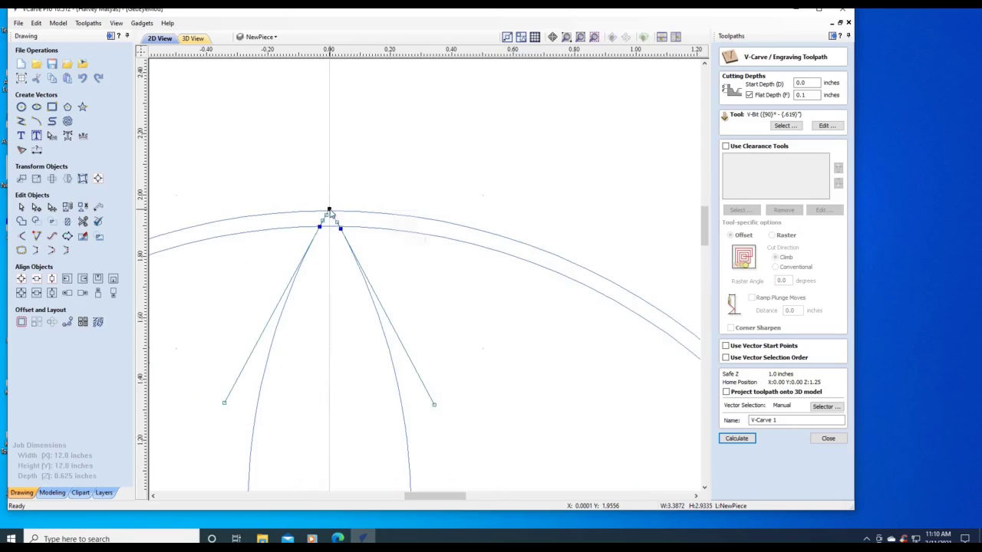
{"action": "right_click", "coordinate": [330, 212]}
{"action": "left_click", "coordinate": [355, 215]}
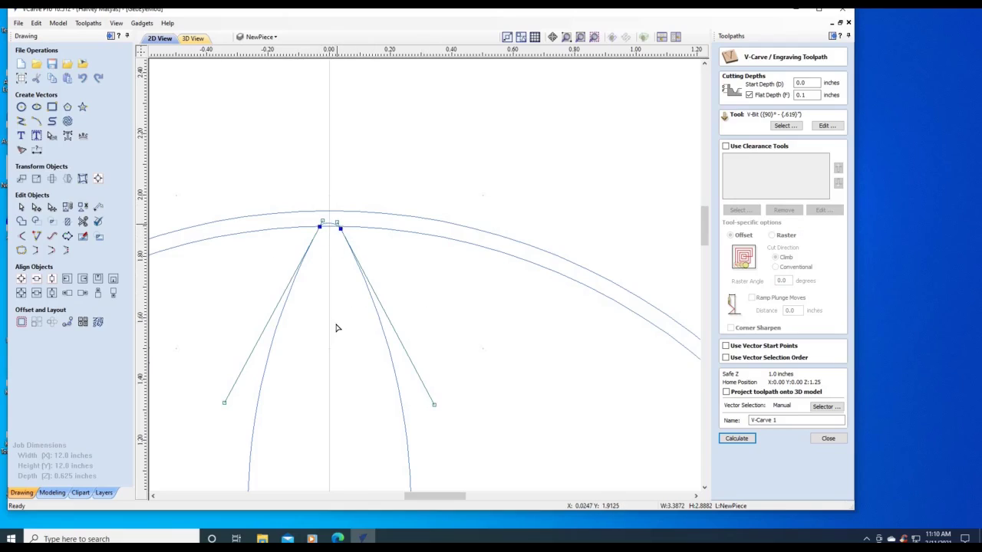
Check with Join Vectors whether the top petal is a closed vector
{"action": "left_click", "coordinate": [22, 252]}
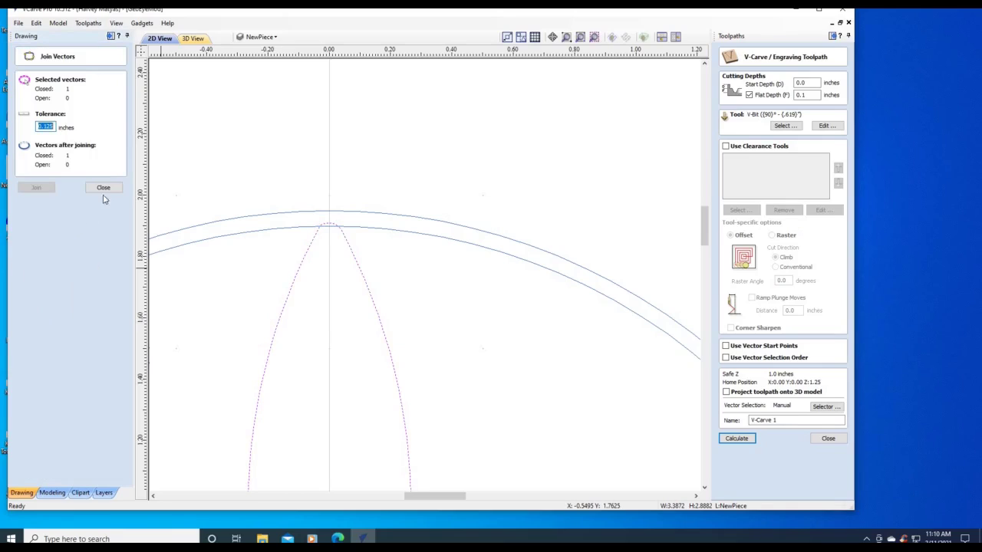
{"action": "left_click", "coordinate": [103, 188]}
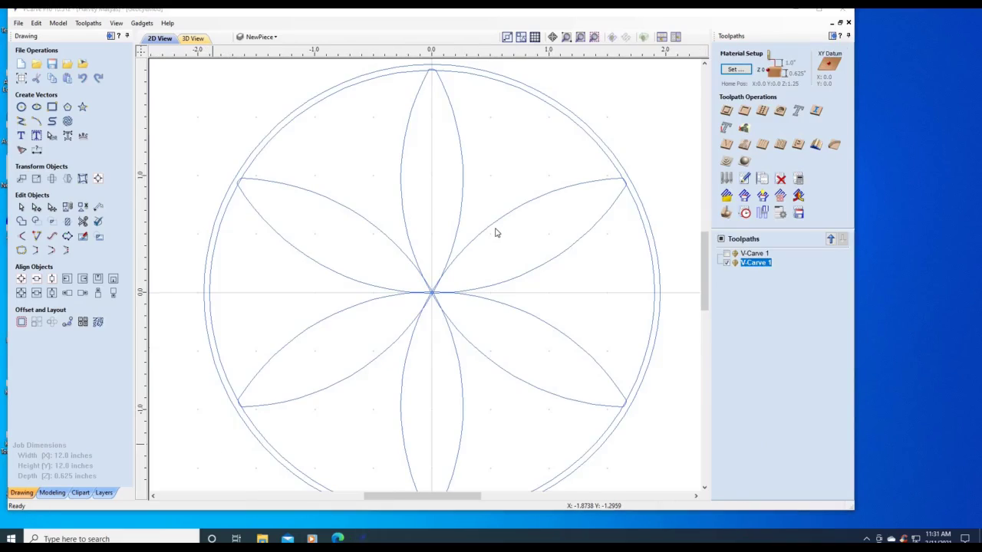
Delete the inner offset circle and create a 0.5-inch diameter circle centred at X 0.0, Y 0.0
{"action": "left_click", "coordinate": [340, 96]}
{"action": "key", "text": "Delete"}
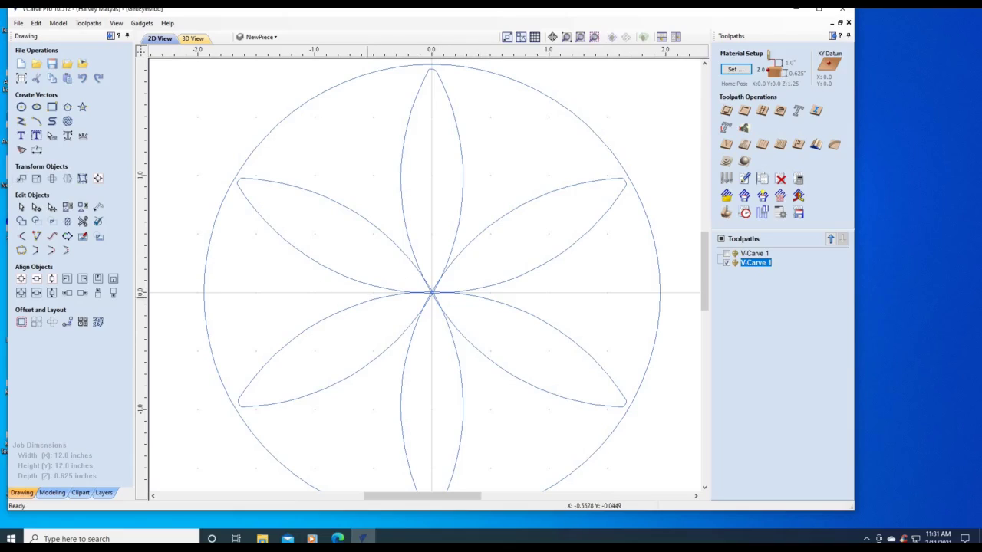
{"action": "left_click", "coordinate": [21, 107]}
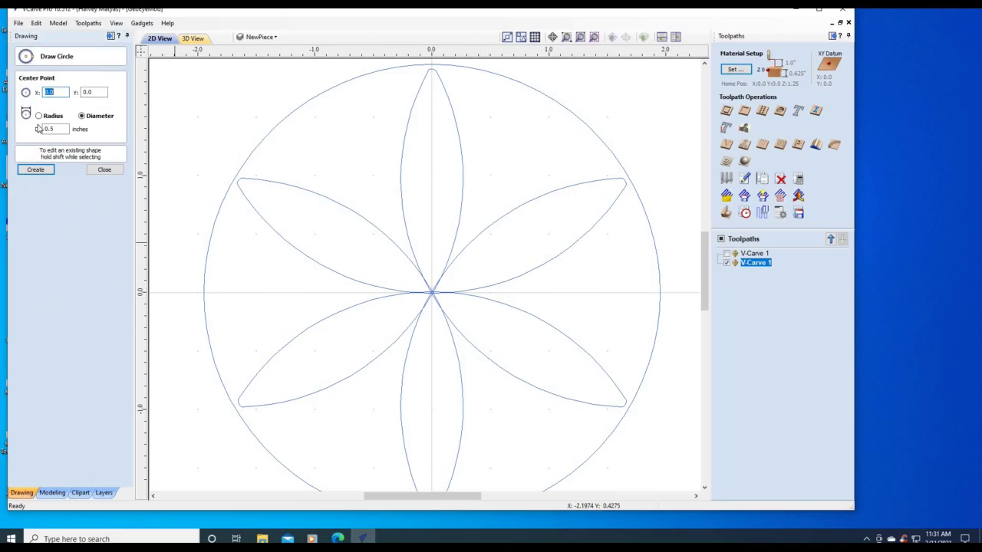
{"action": "left_click", "coordinate": [36, 170]}
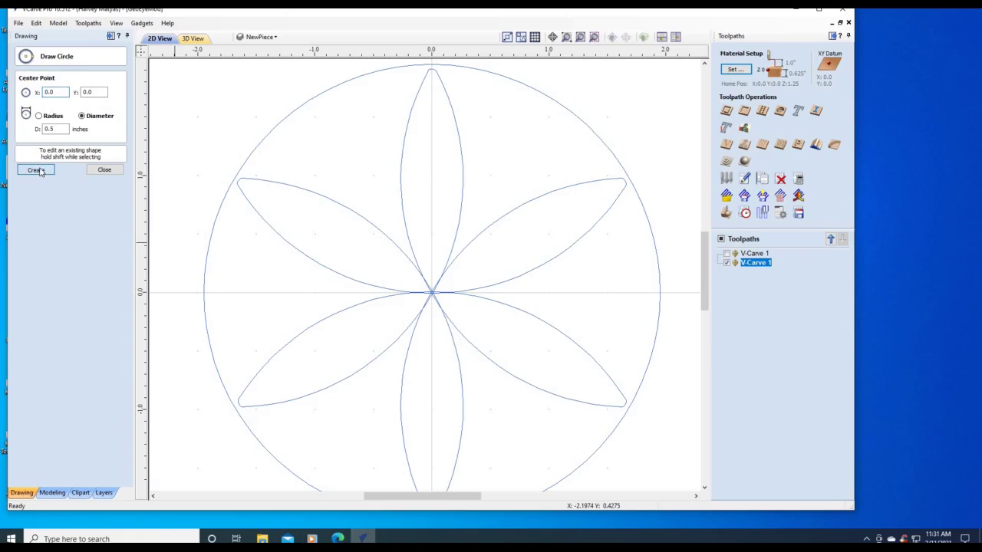
{"action": "left_click", "coordinate": [104, 170]}
Trim away the overlapping petal lines inside the small centre circle with Interactive Vector Trim
{"action": "left_click", "coordinate": [568, 38]}
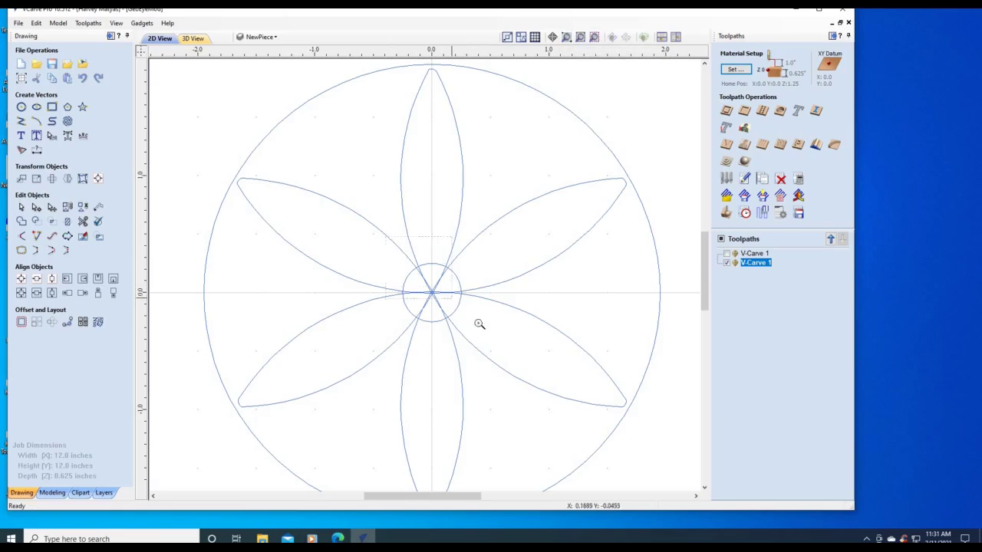
{"action": "left_click_drag", "start_coordinate": [387, 238], "coordinate": [496, 333]}
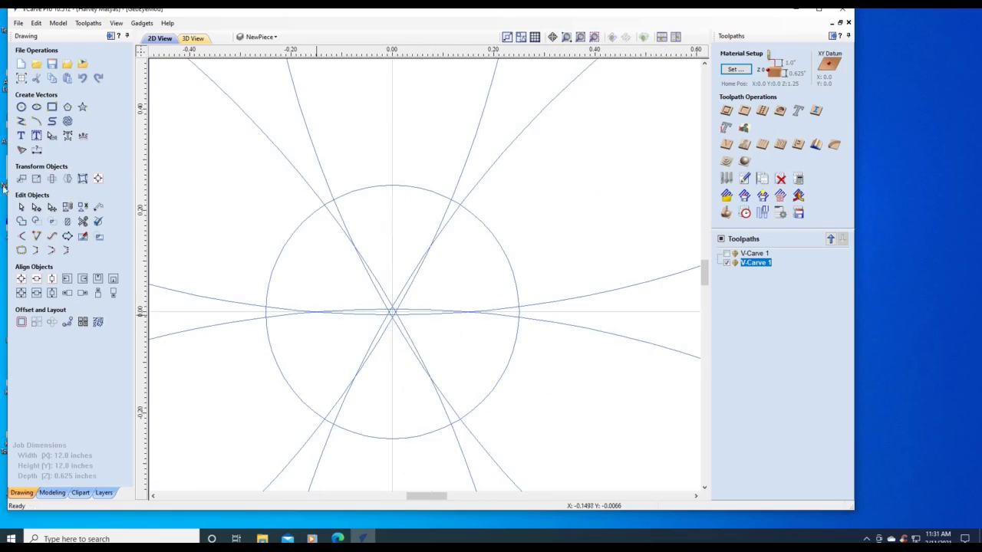
{"action": "left_click", "coordinate": [83, 221]}
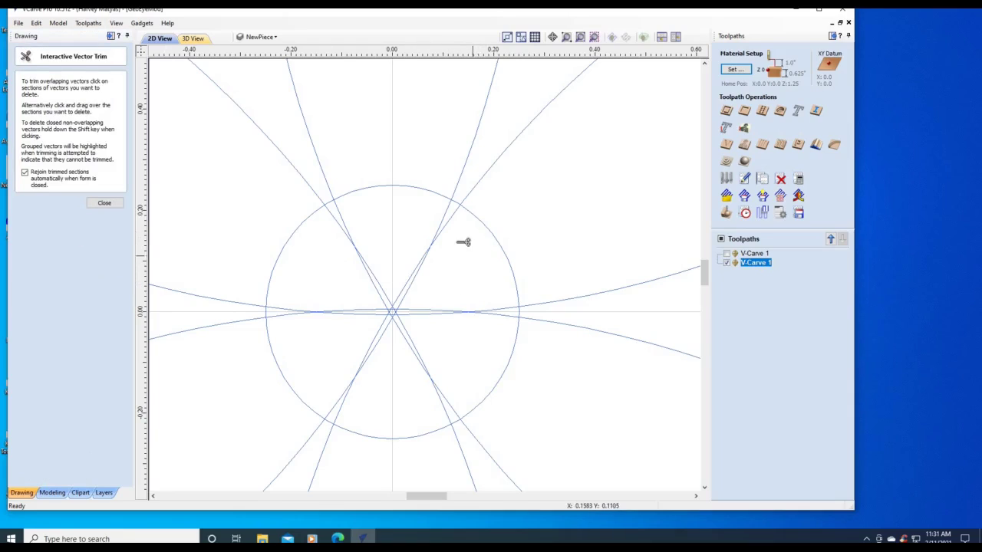
{"action": "left_click", "coordinate": [439, 230]}
{"action": "left_click", "coordinate": [332, 237]}
{"action": "left_click", "coordinate": [414, 274]}
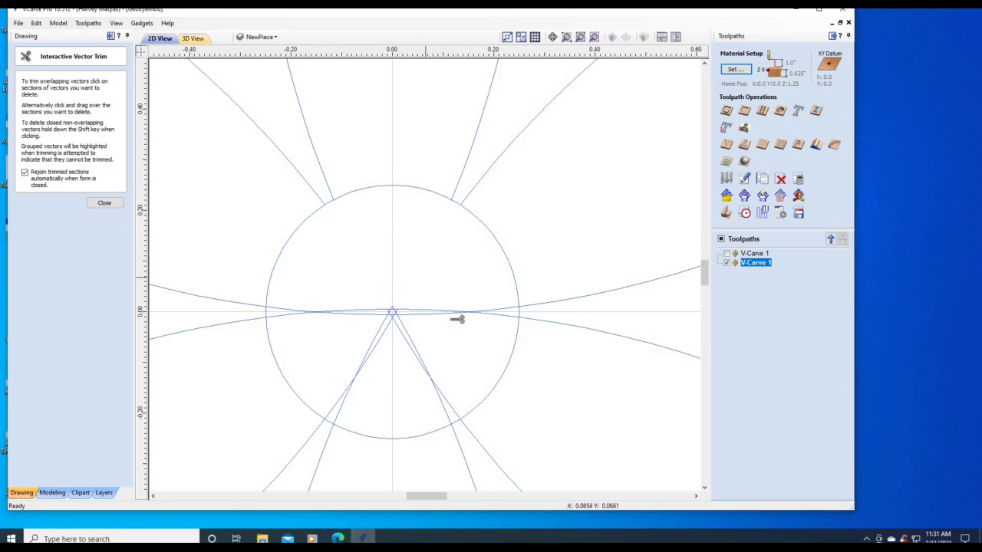
{"action": "left_click", "coordinate": [489, 309]}
{"action": "left_click", "coordinate": [425, 359]}
{"action": "left_click", "coordinate": [347, 339]}
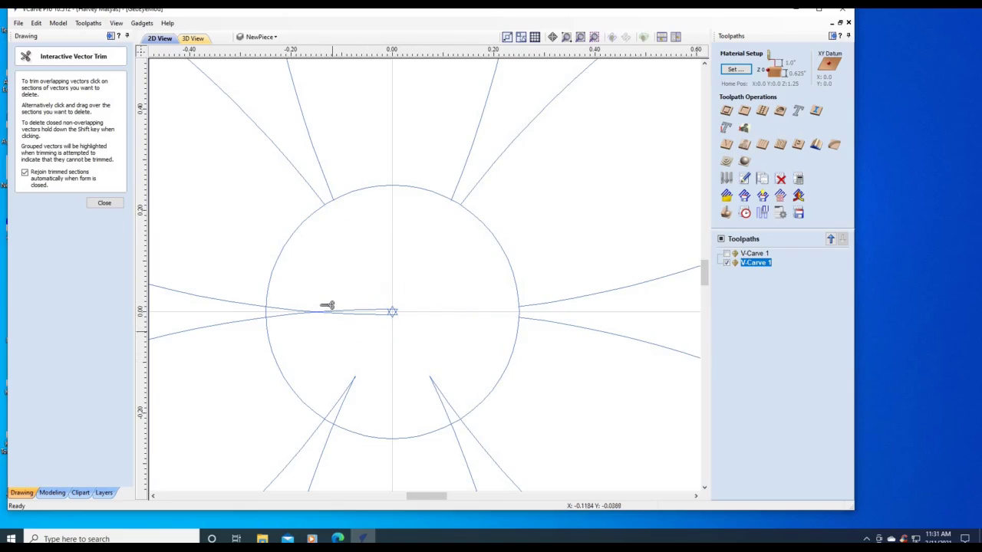
{"action": "left_click", "coordinate": [323, 308]}
{"action": "left_click", "coordinate": [295, 308]}
{"action": "left_click", "coordinate": [295, 316]}
{"action": "left_click", "coordinate": [345, 396]}
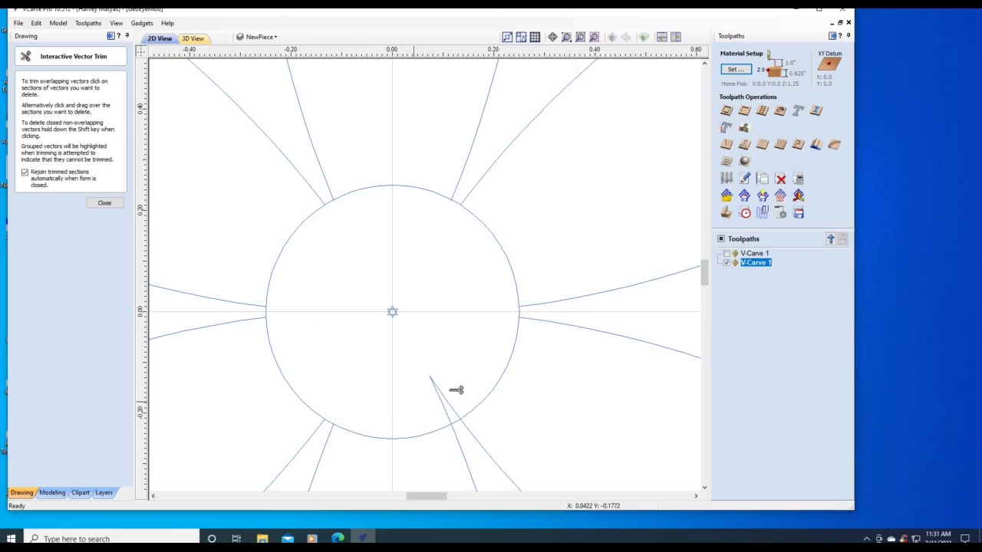
{"action": "left_click", "coordinate": [441, 389]}
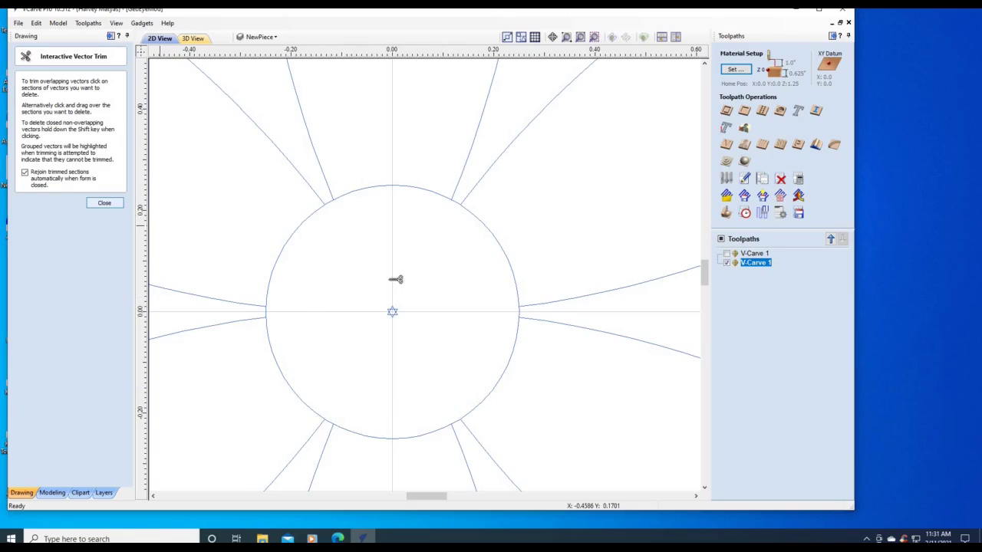
Trim the centre circle's arcs between the petals and delete the tiny leftover star at the origin
{"action": "left_click", "coordinate": [294, 231]}
{"action": "left_click", "coordinate": [400, 187]}
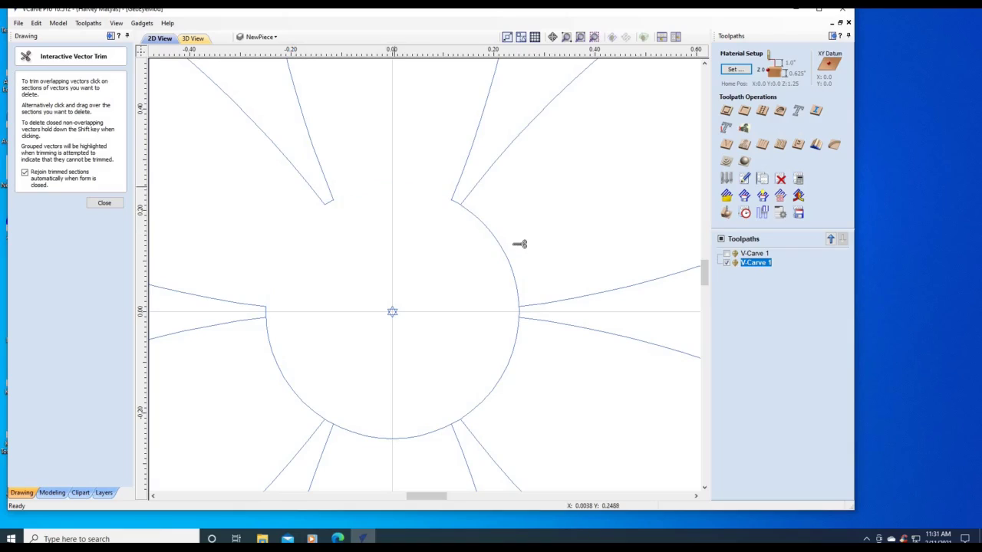
{"action": "left_click", "coordinate": [501, 244]}
{"action": "left_click", "coordinate": [506, 372]}
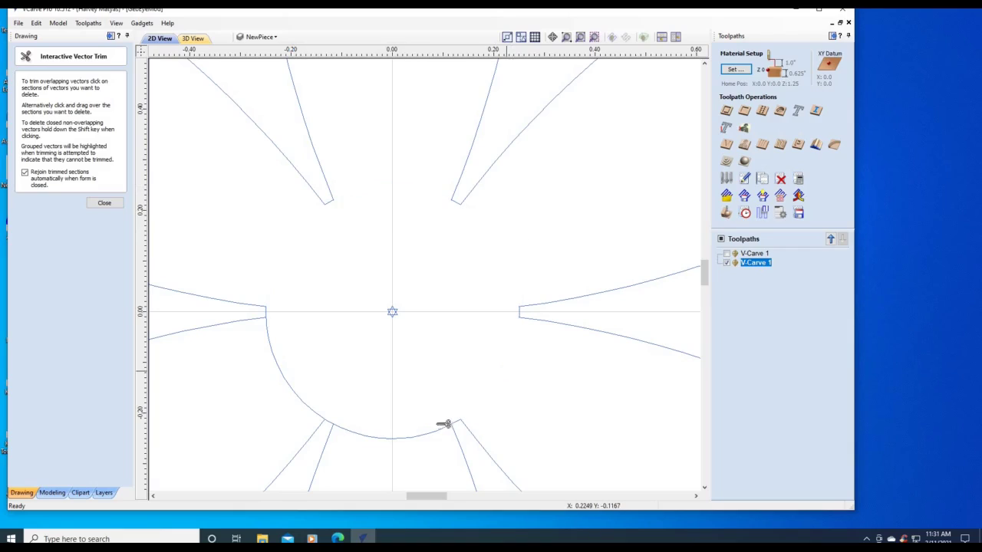
{"action": "left_click", "coordinate": [390, 432]}
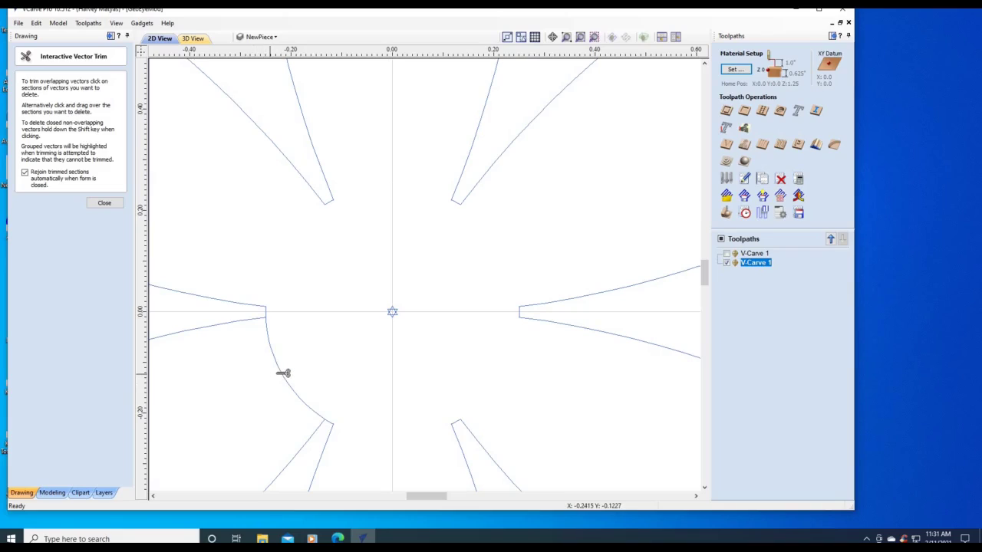
{"action": "left_click", "coordinate": [288, 374]}
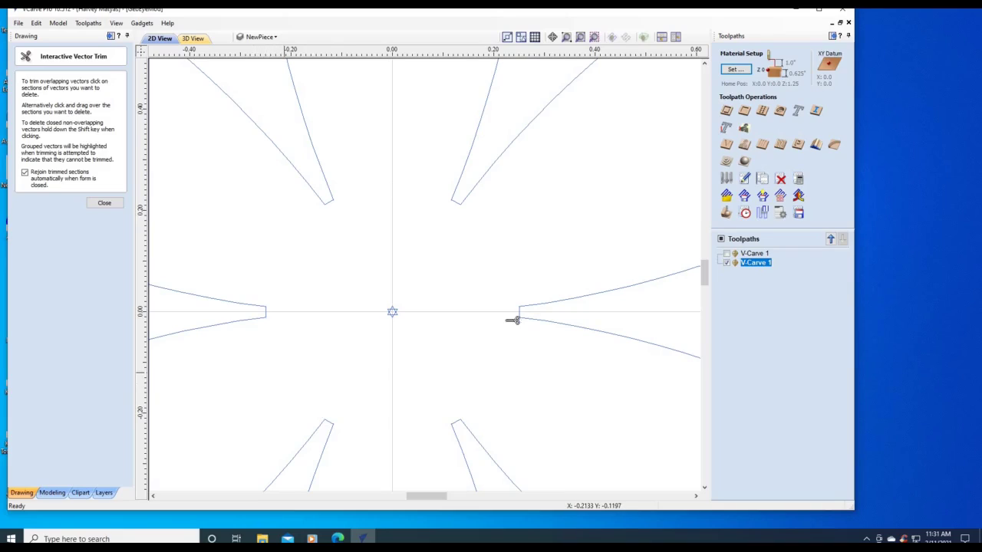
{"action": "left_click", "coordinate": [104, 203]}
{"action": "left_click_drag", "start_coordinate": [424, 358], "coordinate": [375, 297]}
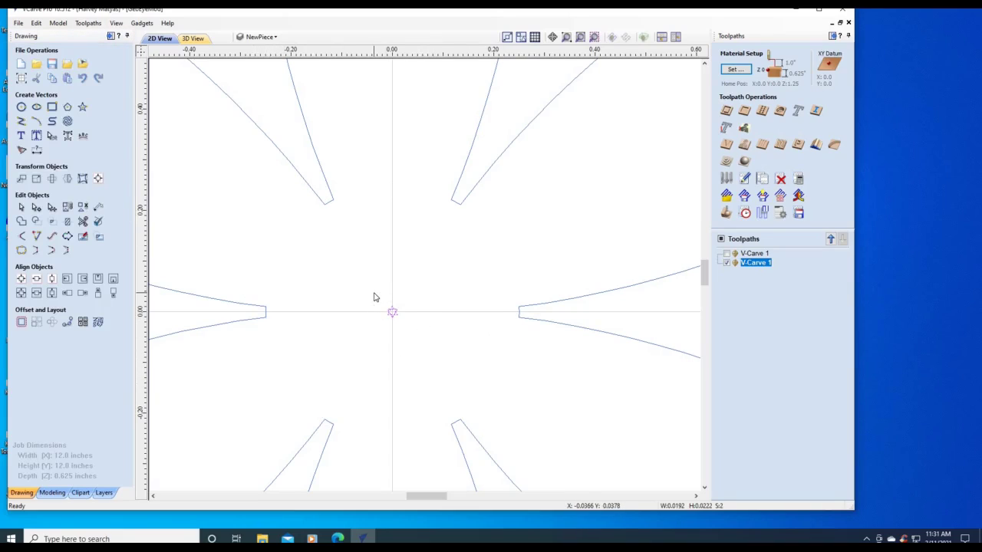
{"action": "key", "text": "Delete"}
Check the outer circle and all petals for open vectors with Join Vectors
{"action": "left_click", "coordinate": [580, 37]}
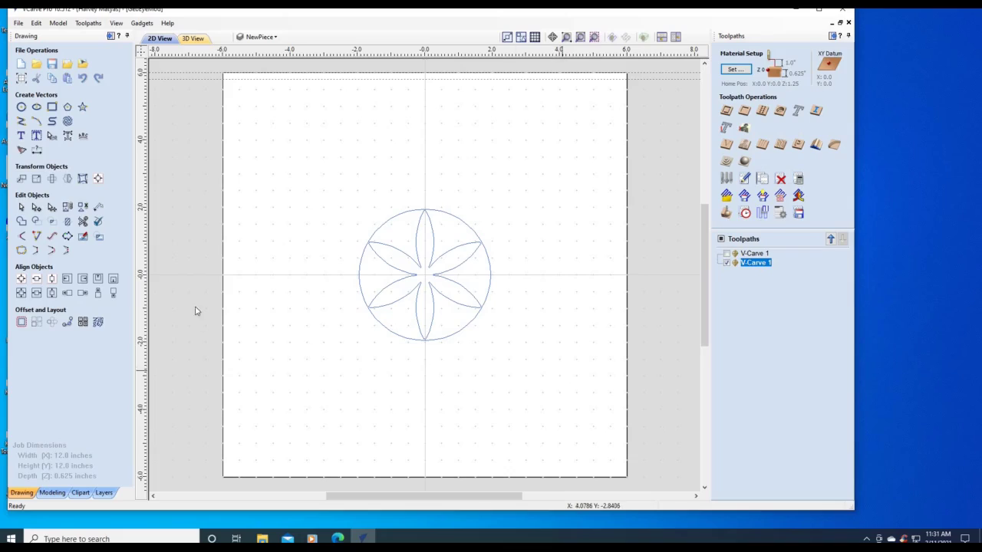
{"action": "left_click_drag", "start_coordinate": [536, 372], "coordinate": [317, 162]}
{"action": "left_click", "coordinate": [21, 250]}
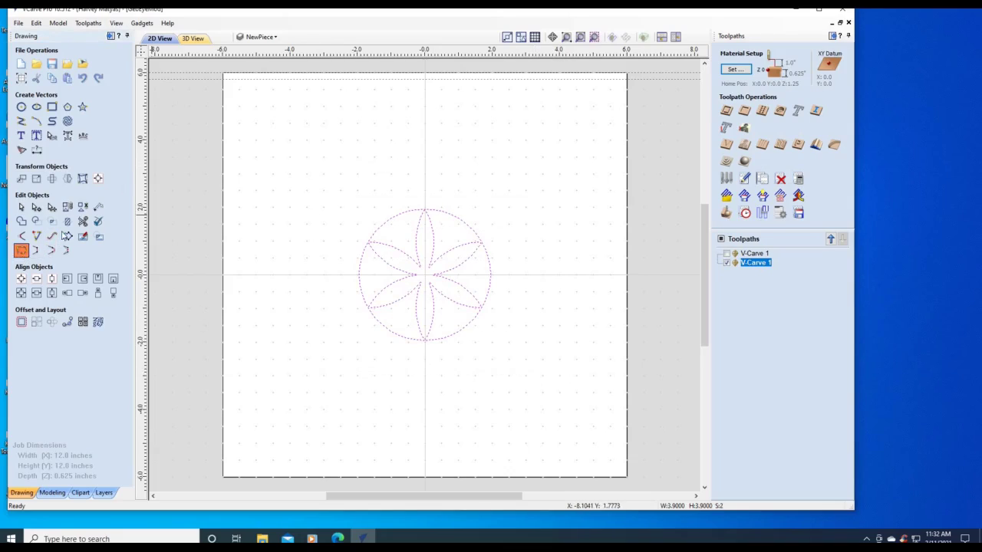
{"action": "left_click", "coordinate": [103, 188]}
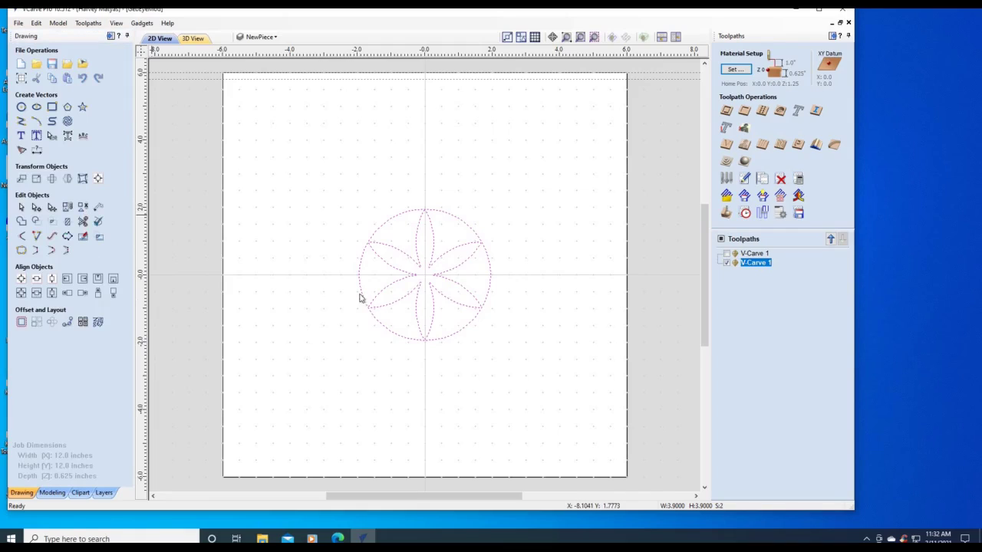
{"action": "left_click", "coordinate": [21, 250]}
{"action": "left_click", "coordinate": [317, 230]}
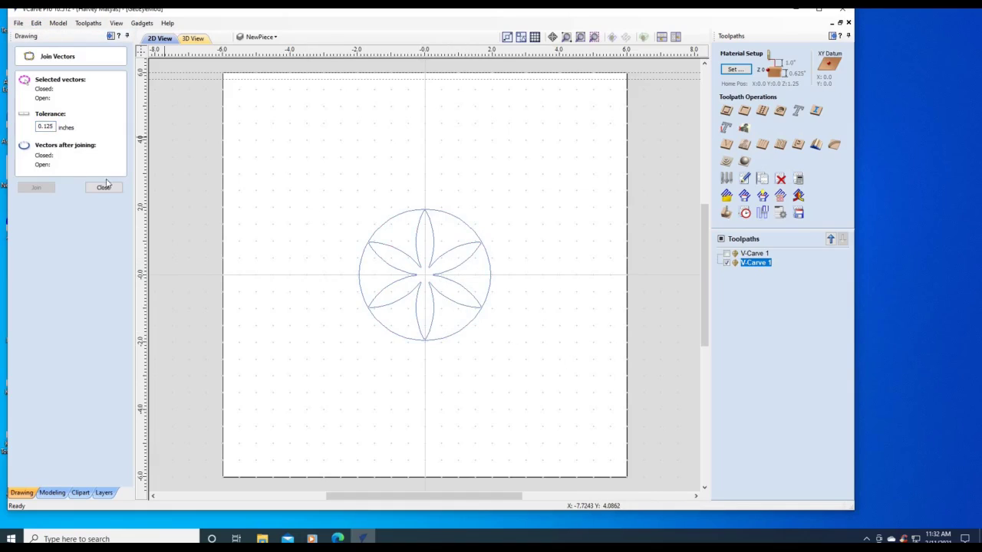
{"action": "key", "text": "Escape"}
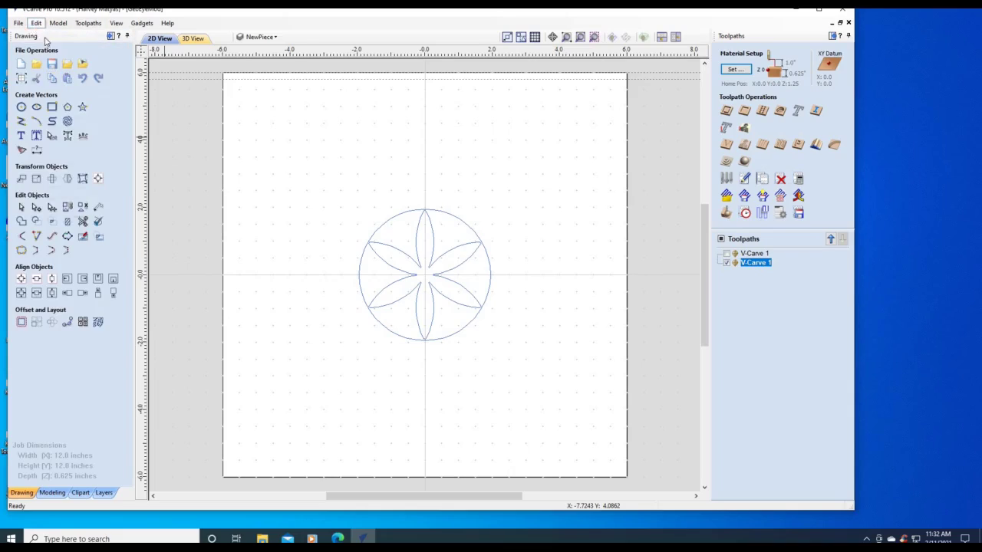
Select all vectors in the drawing and calculate a V-Carve toolpath for them
{"action": "left_click", "coordinate": [36, 23]}
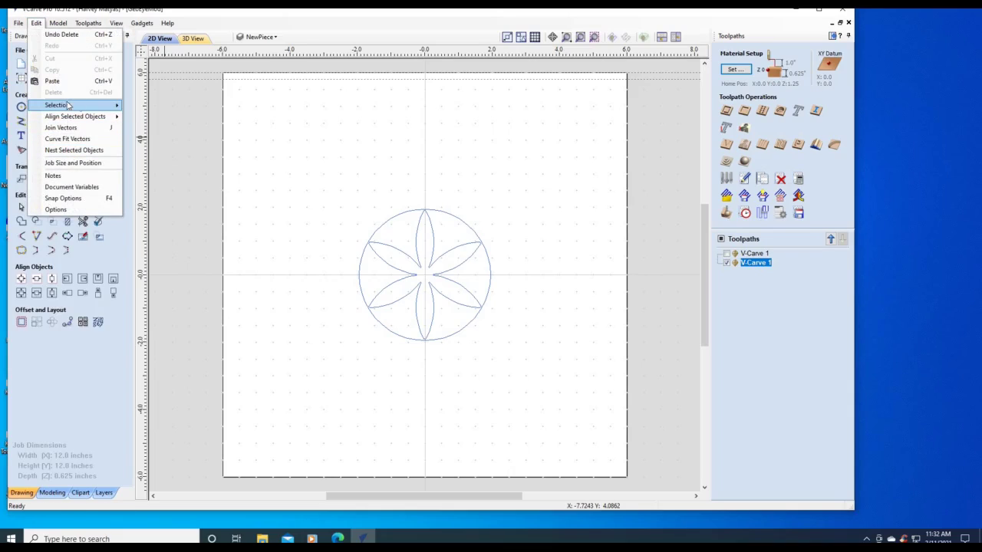
{"action": "mouse_move", "coordinate": [69, 105]}
{"action": "key", "text": "Return"}
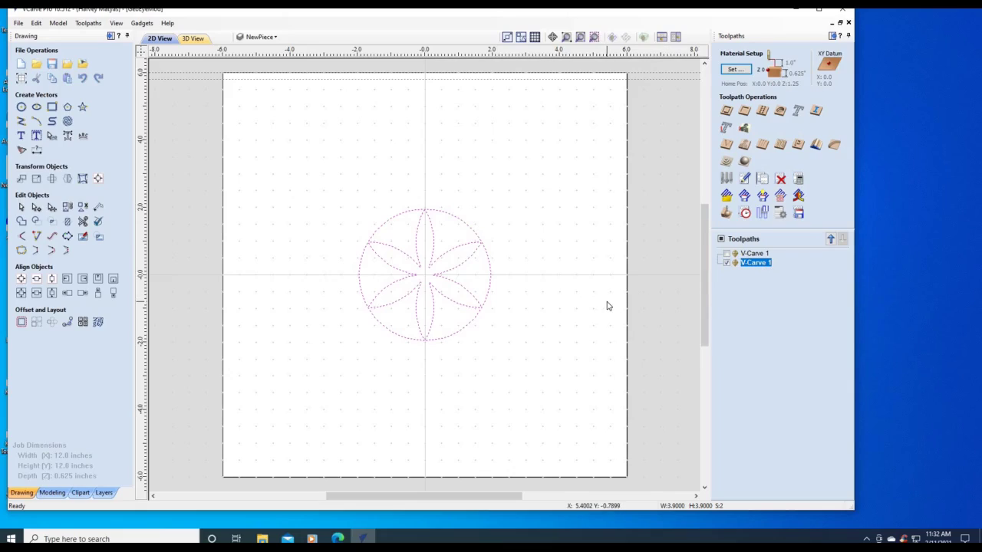
{"action": "left_click", "coordinate": [726, 144]}
{"action": "left_click", "coordinate": [749, 443]}
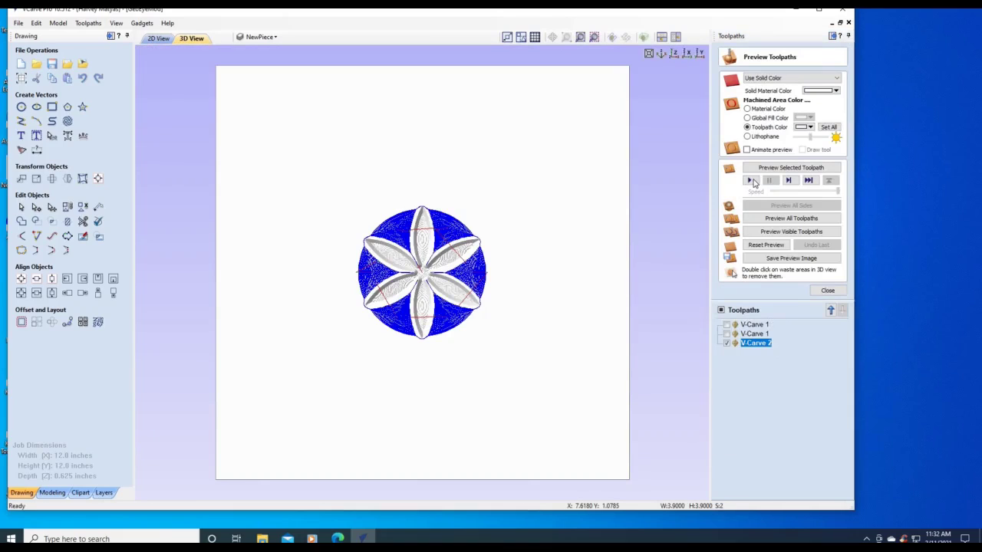
Preview the calculated V-Carve toolpath and set its toolpath color to black
{"action": "left_click", "coordinate": [751, 181]}
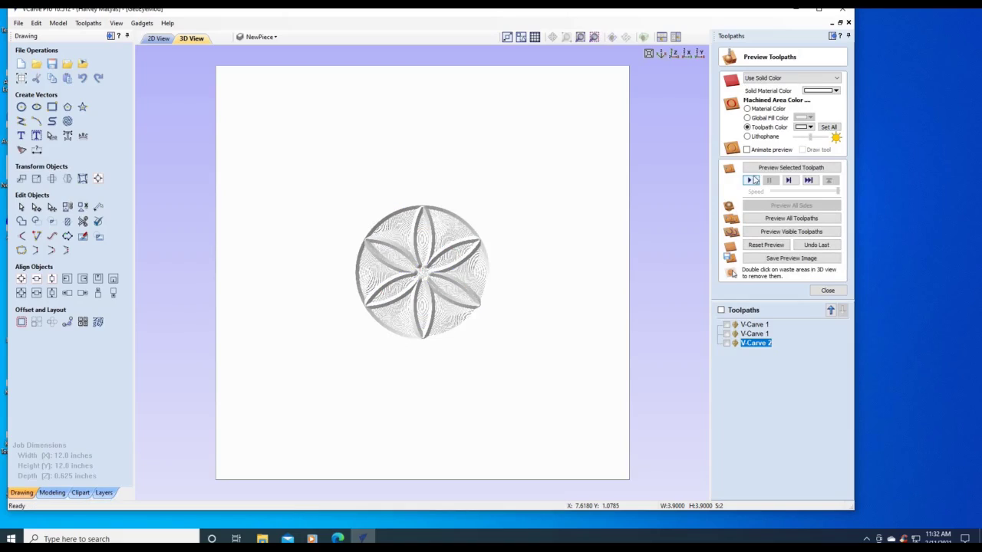
{"action": "left_click", "coordinate": [805, 128]}
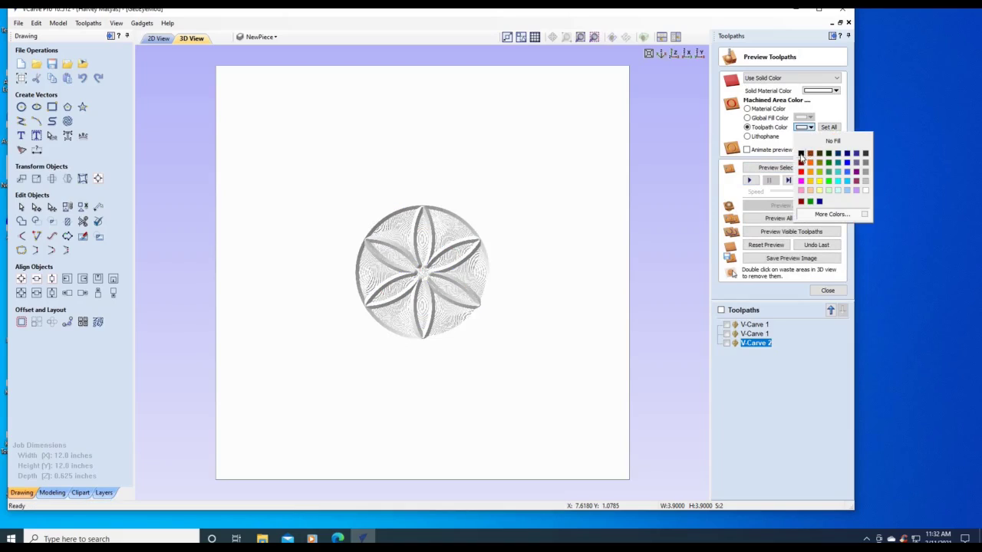
{"action": "left_click", "coordinate": [800, 153]}
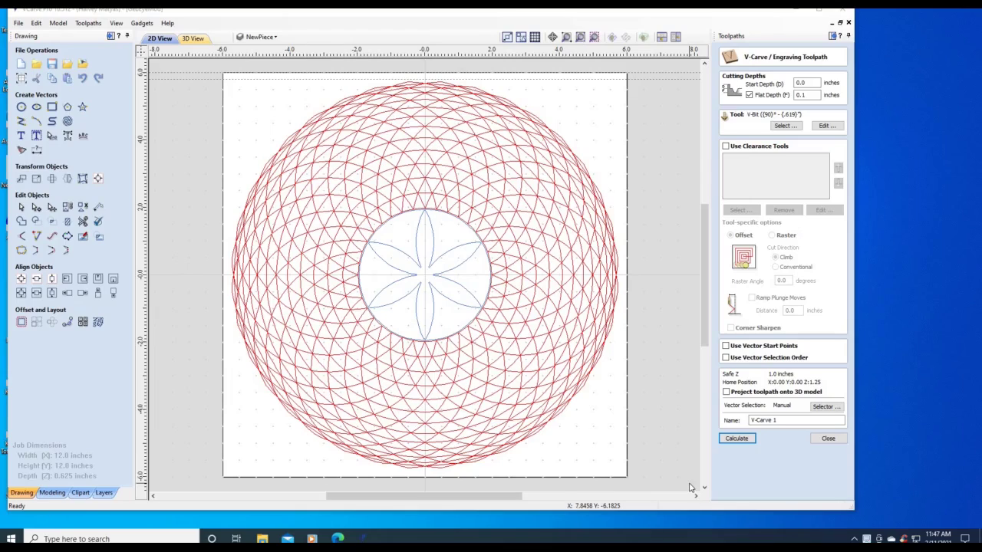
Select all open vectors in the drawing and try to calculate the V-Carve toolpath with them
{"action": "left_click", "coordinate": [36, 24]}
{"action": "mouse_move", "coordinate": [80, 107]}
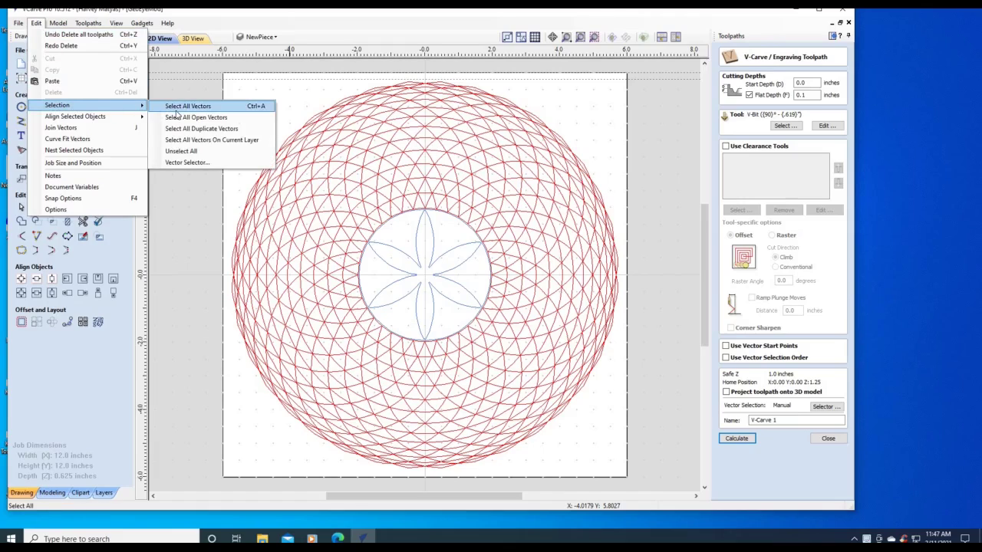
{"action": "left_click", "coordinate": [190, 120]}
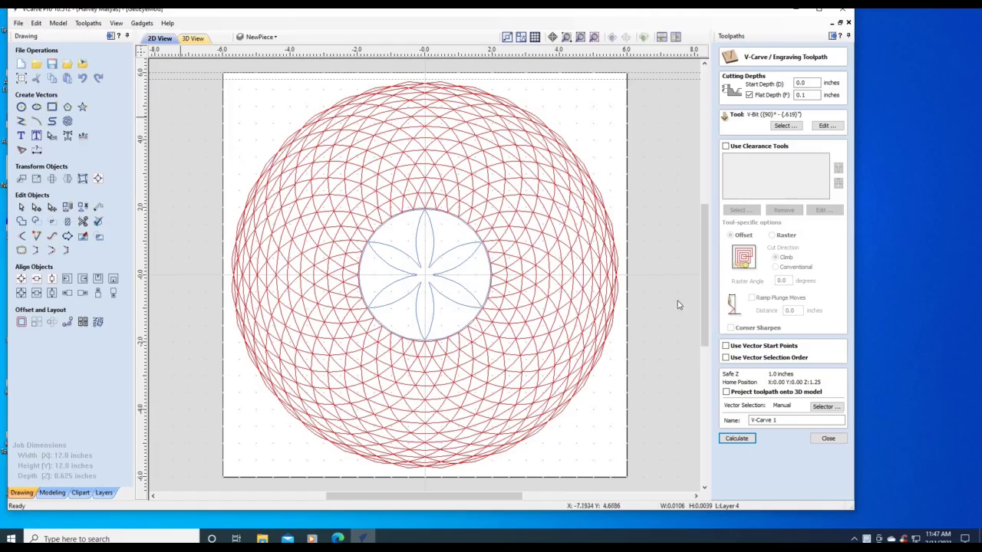
{"action": "left_click", "coordinate": [738, 440]}
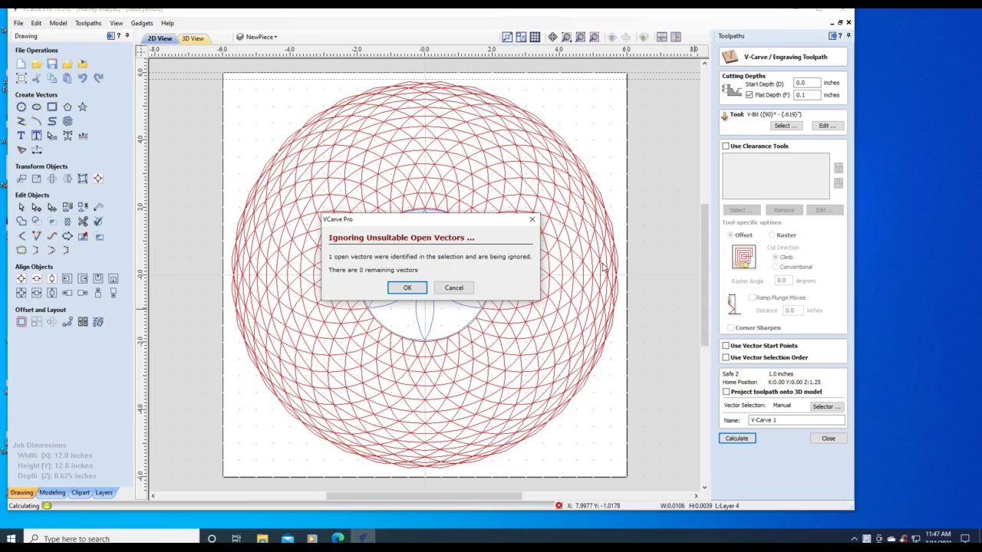
{"action": "left_click", "coordinate": [454, 289]}
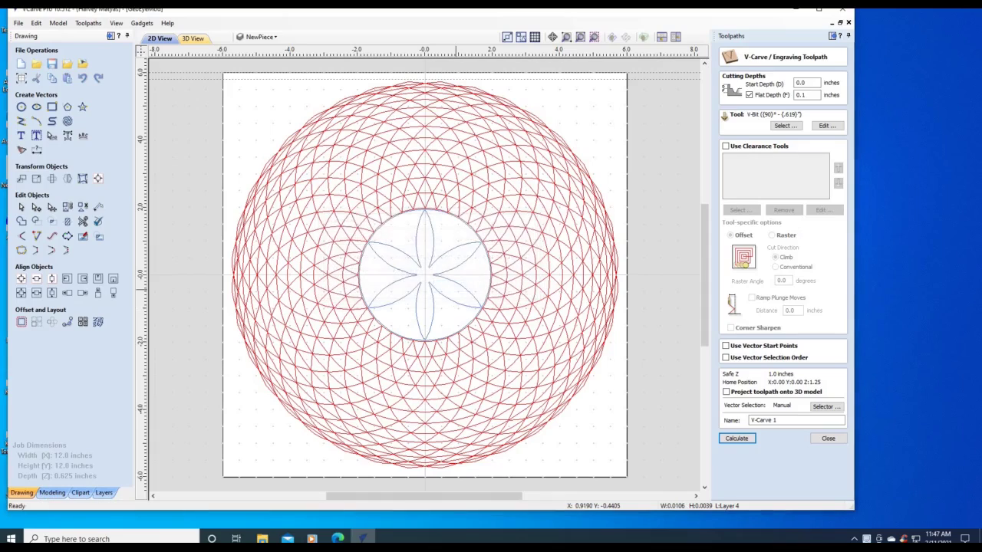
Select all open vectors in the drawing and delete them
{"action": "left_click", "coordinate": [36, 23]}
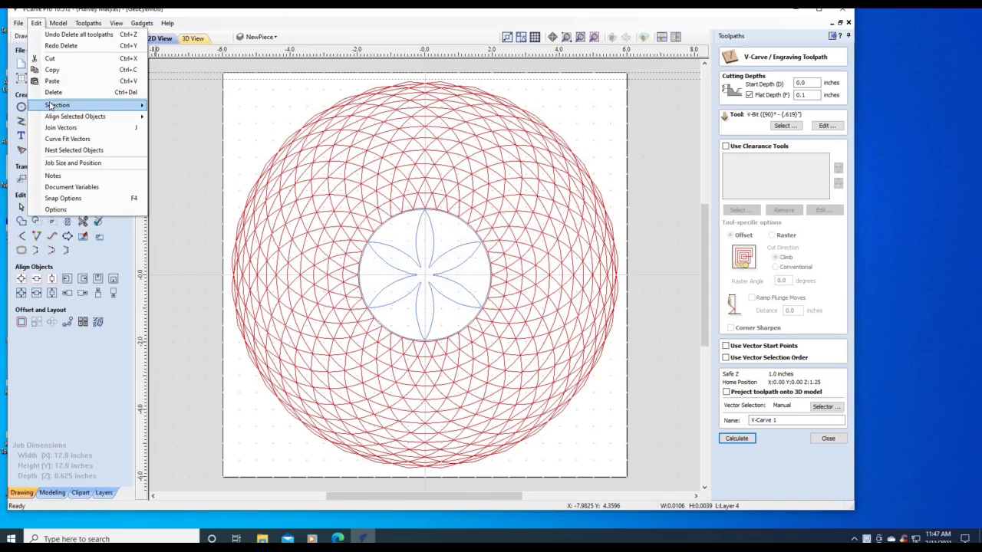
{"action": "mouse_move", "coordinate": [98, 102]}
{"action": "left_click", "coordinate": [191, 120]}
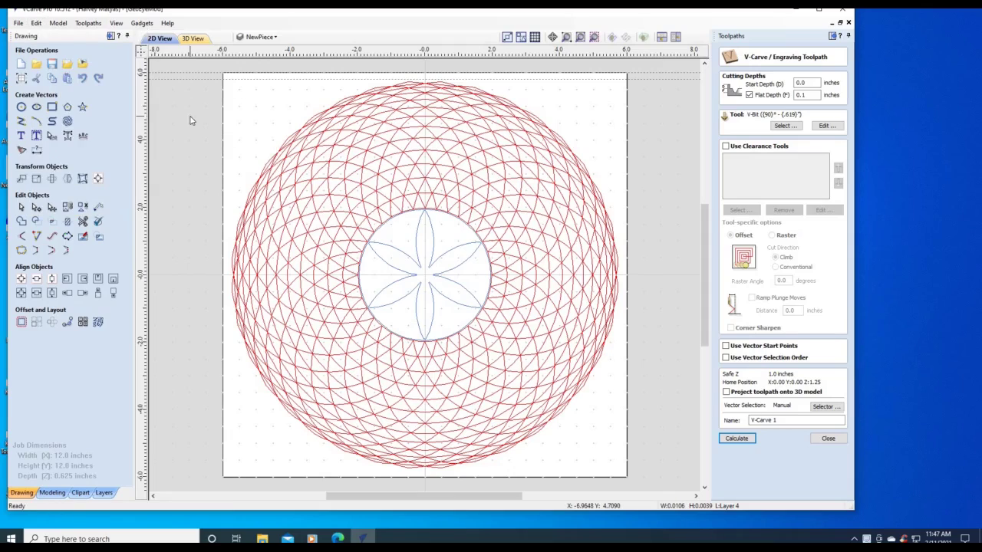
{"action": "left_click", "coordinate": [36, 23]}
{"action": "mouse_move", "coordinate": [115, 108]}
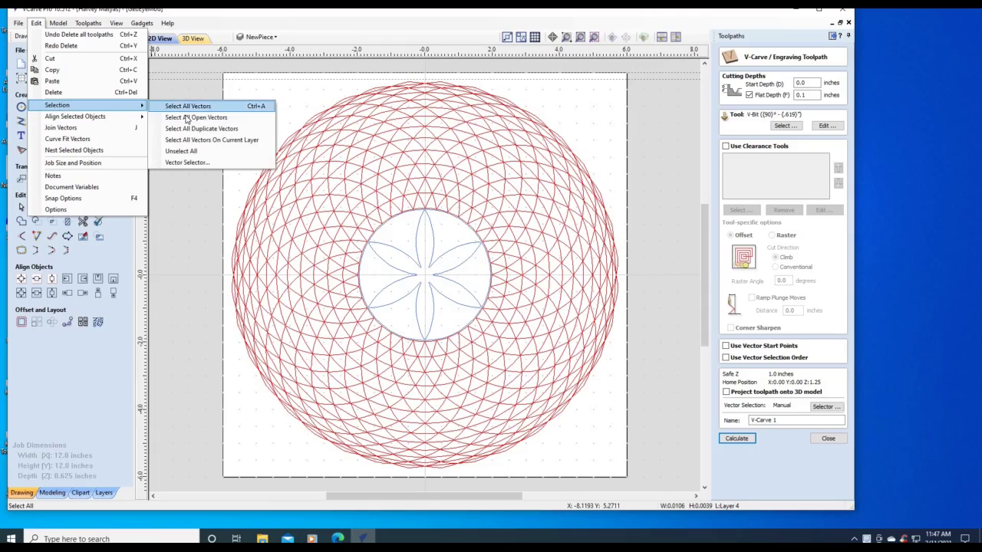
{"action": "left_click", "coordinate": [185, 120]}
Check the design again for any remaining open vectors
{"action": "left_click", "coordinate": [36, 23]}
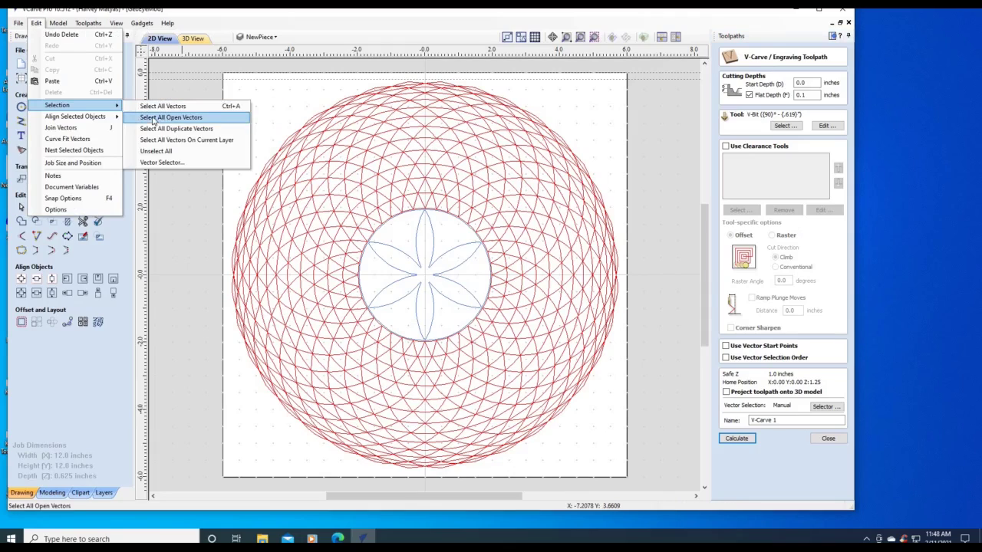
{"action": "left_click", "coordinate": [185, 118]}
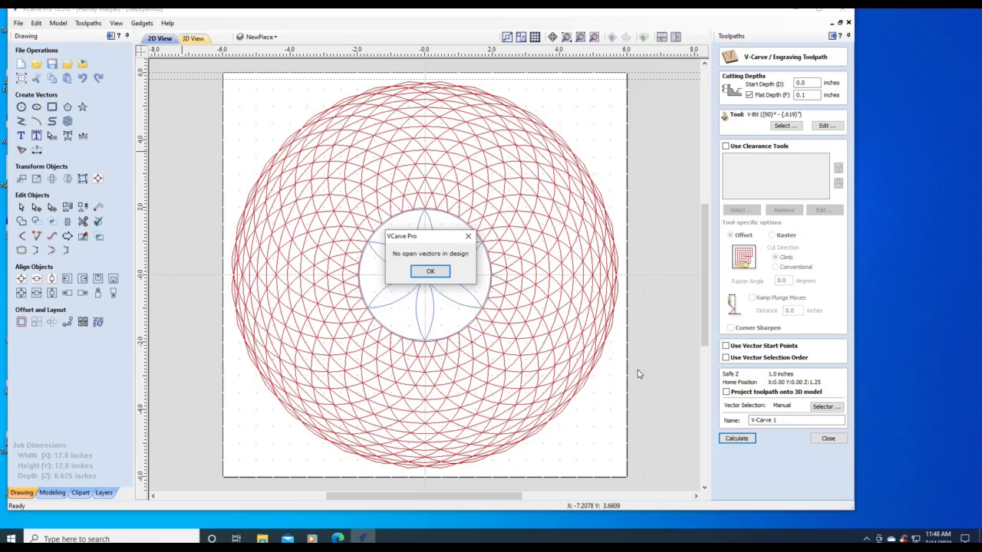
{"action": "left_click", "coordinate": [432, 273]}
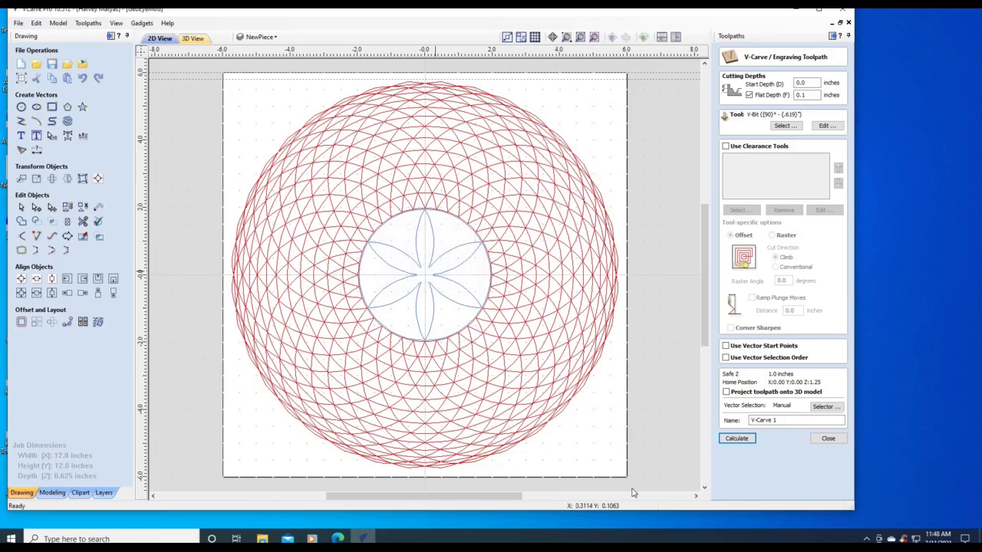
Select all vectors in the cleaned drawing and calculate the V-Carve toolpath with a flat depth of 0.1 inches
{"action": "left_click", "coordinate": [36, 23]}
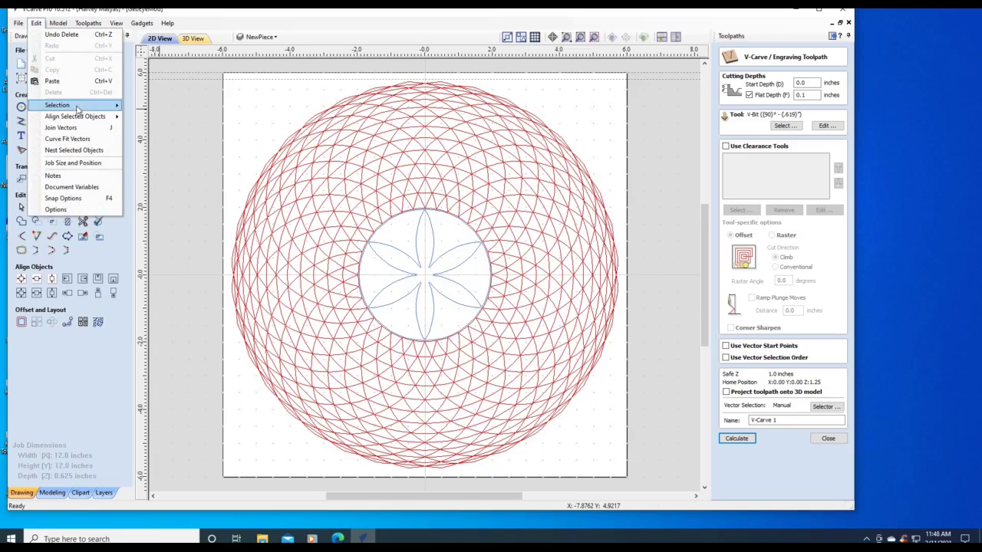
{"action": "mouse_move", "coordinate": [98, 105]}
{"action": "left_click", "coordinate": [156, 109]}
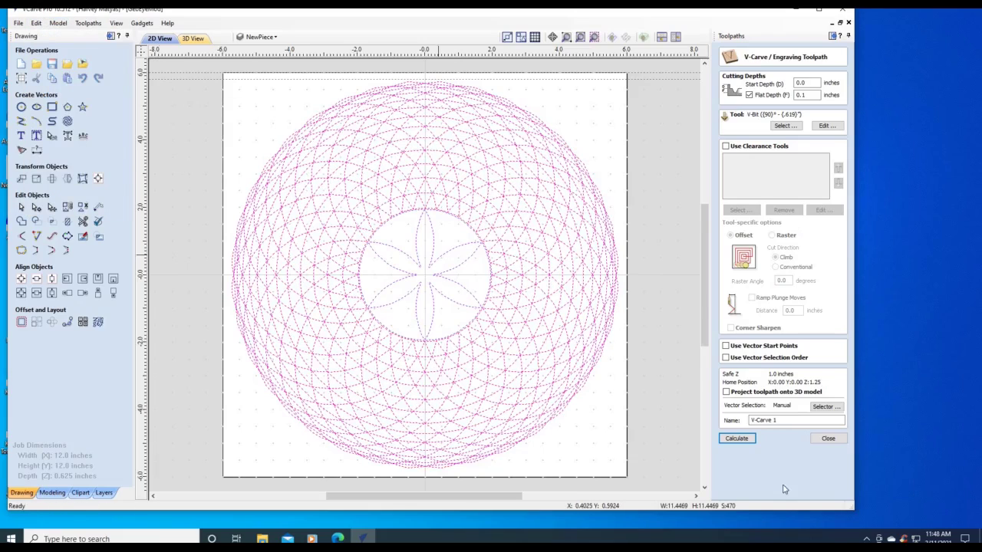
{"action": "left_click", "coordinate": [744, 439]}
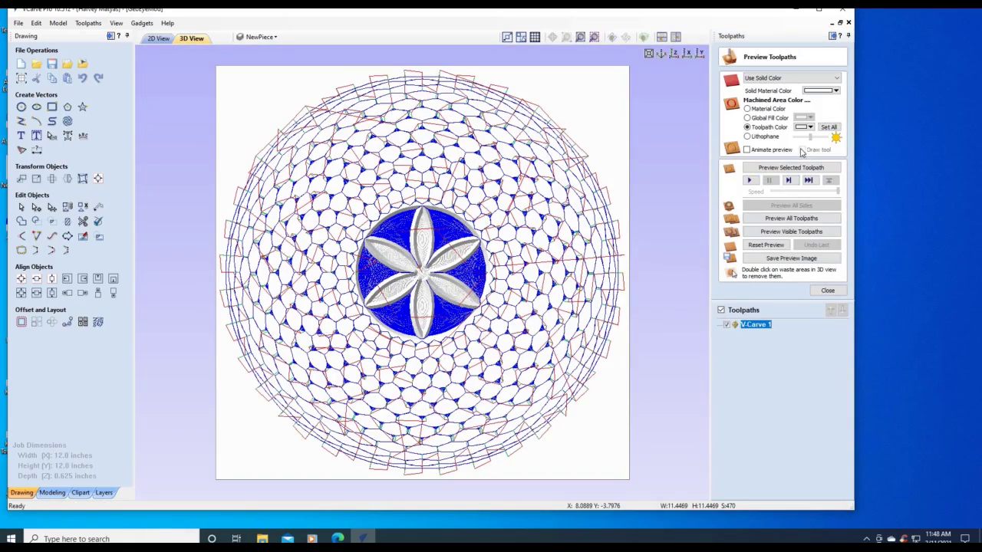
Set the V-Carve toolpath color to black and run its preview
{"action": "left_click", "coordinate": [810, 127]}
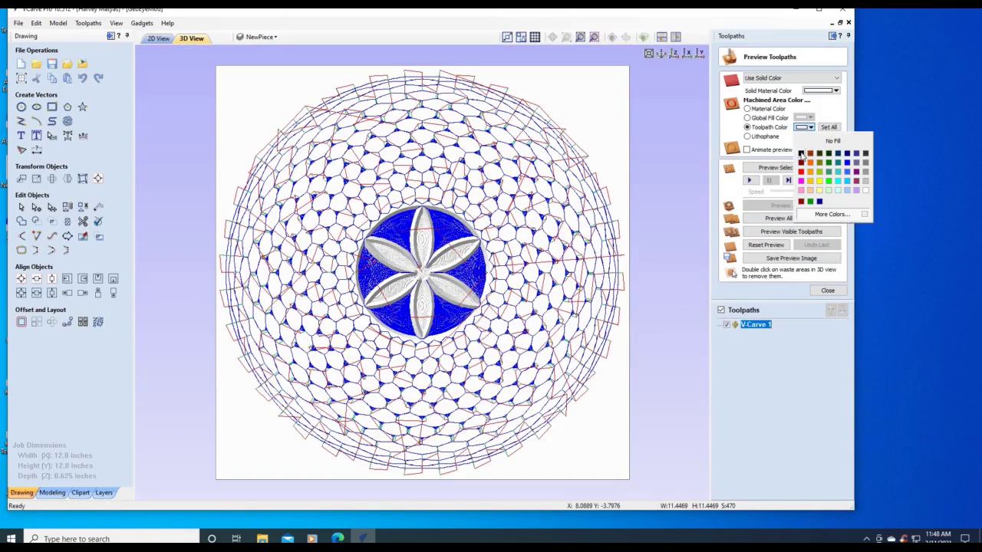
{"action": "left_click", "coordinate": [801, 154]}
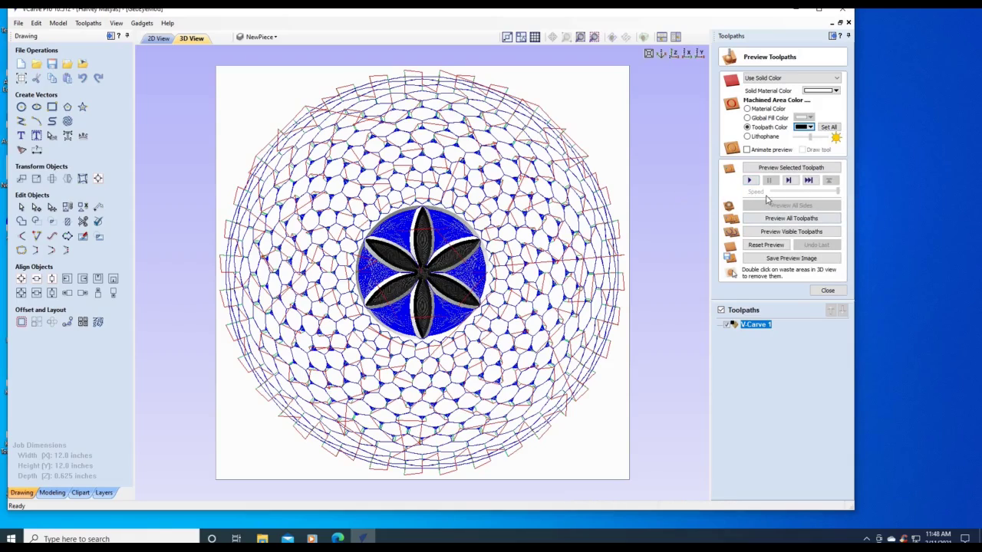
{"action": "left_click", "coordinate": [749, 181]}
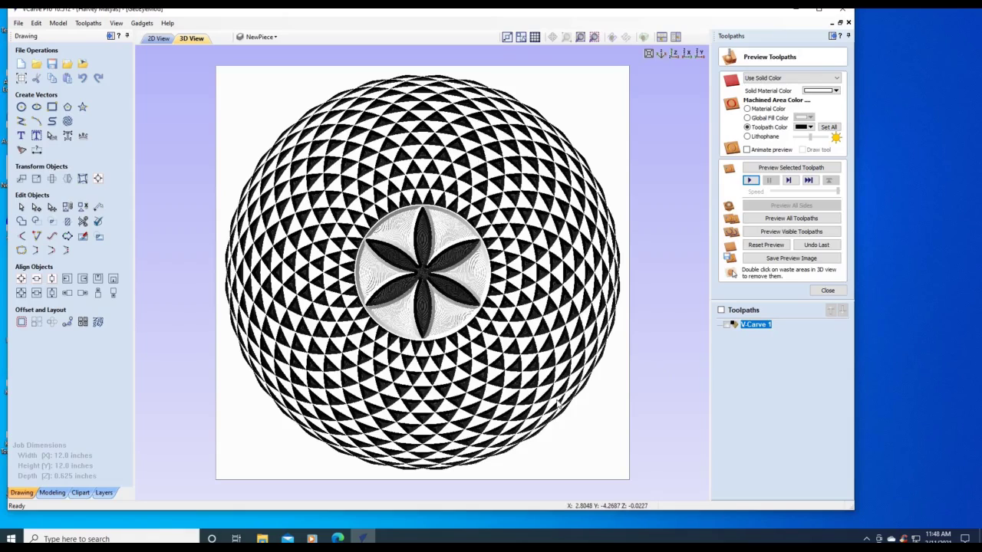
Save the preview image as a PNG named Project in the GeoEyeDemo folder and close the toolpath preview
{"action": "left_click", "coordinate": [790, 259]}
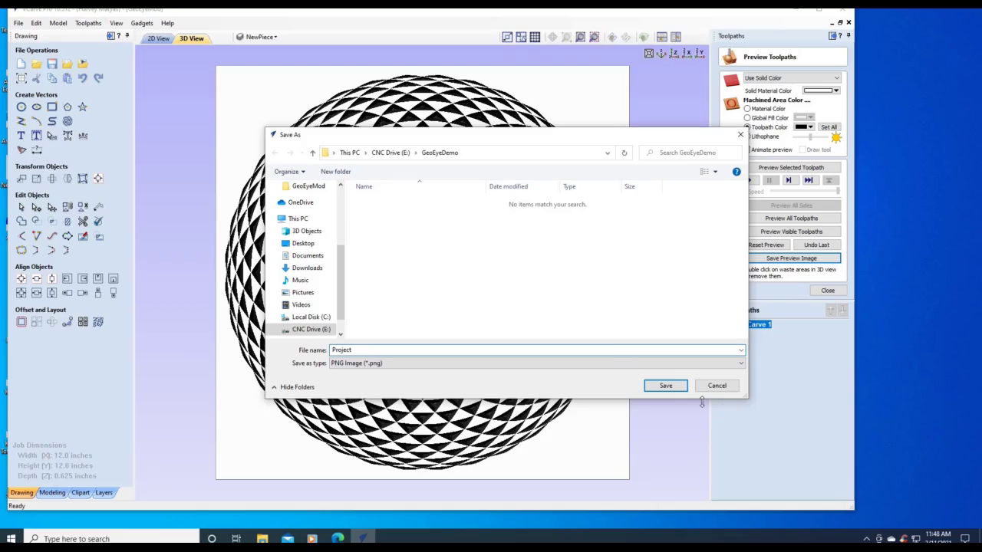
{"action": "left_click", "coordinate": [665, 386]}
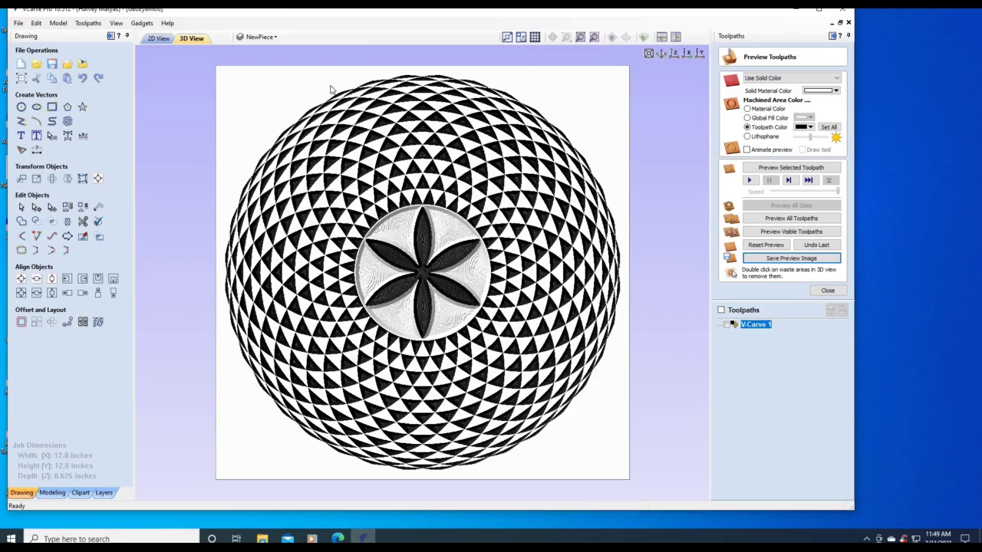
{"action": "left_click", "coordinate": [826, 291]}
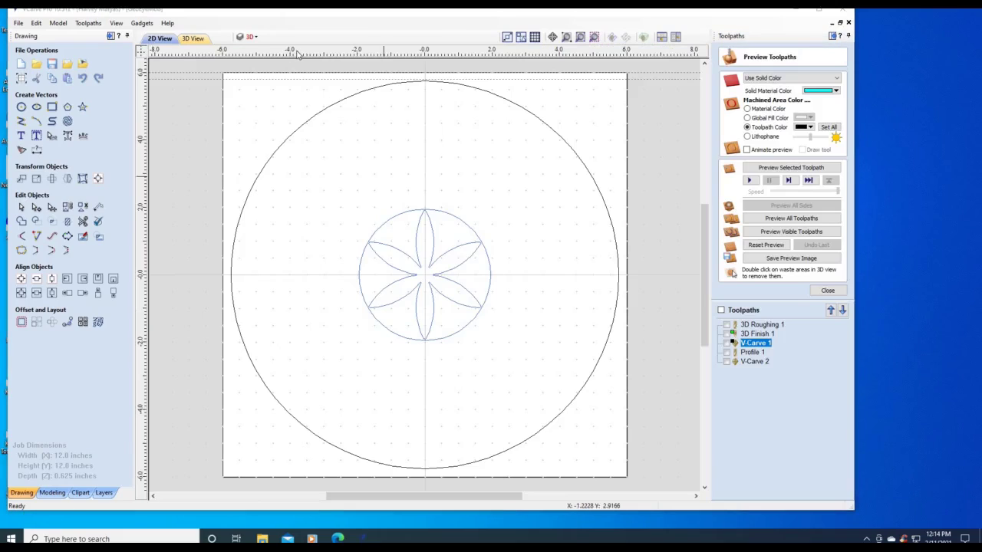
Show the 3D layer with the fleur-de-lis, hide the NewPiece layer, and display the result in 3D
{"action": "left_click", "coordinate": [257, 40]}
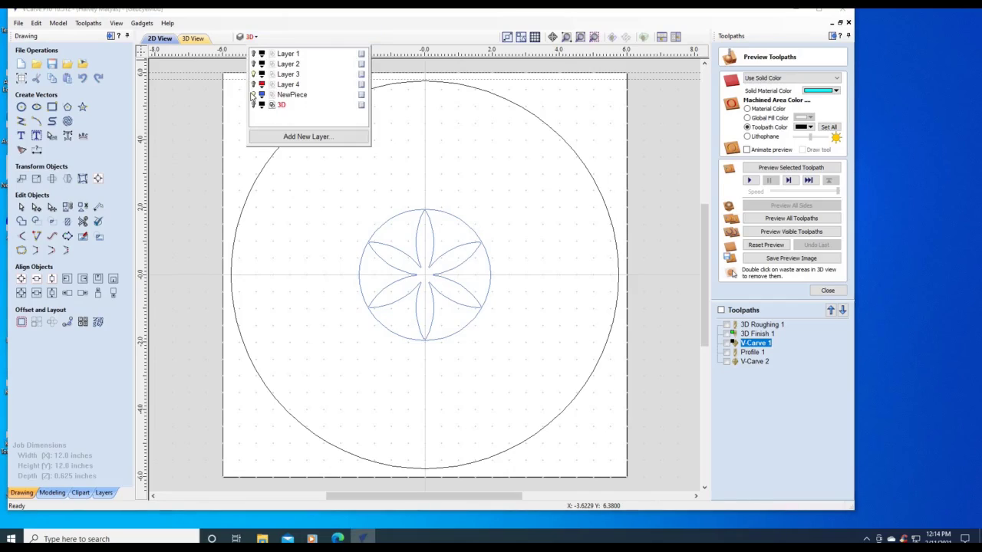
{"action": "left_click", "coordinate": [254, 104]}
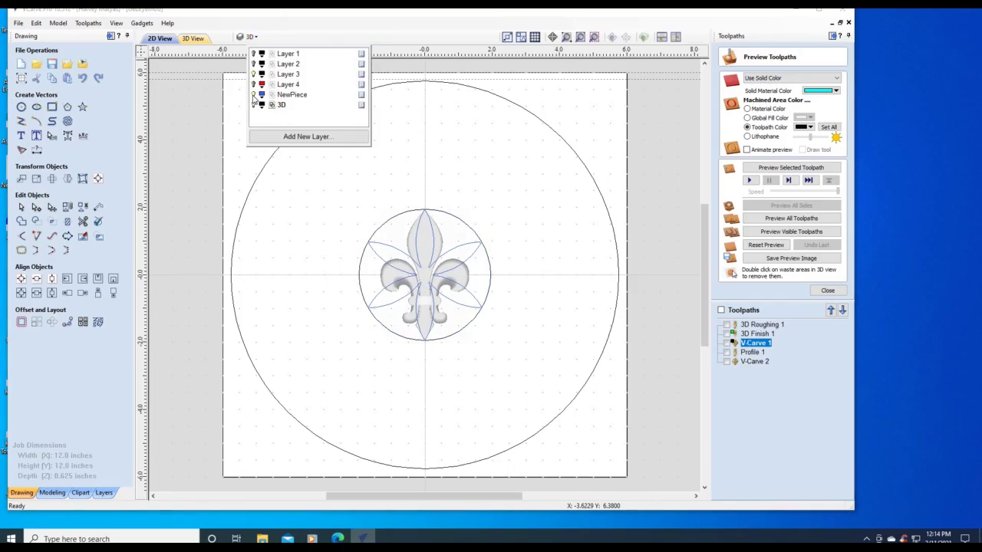
{"action": "left_click", "coordinate": [277, 241]}
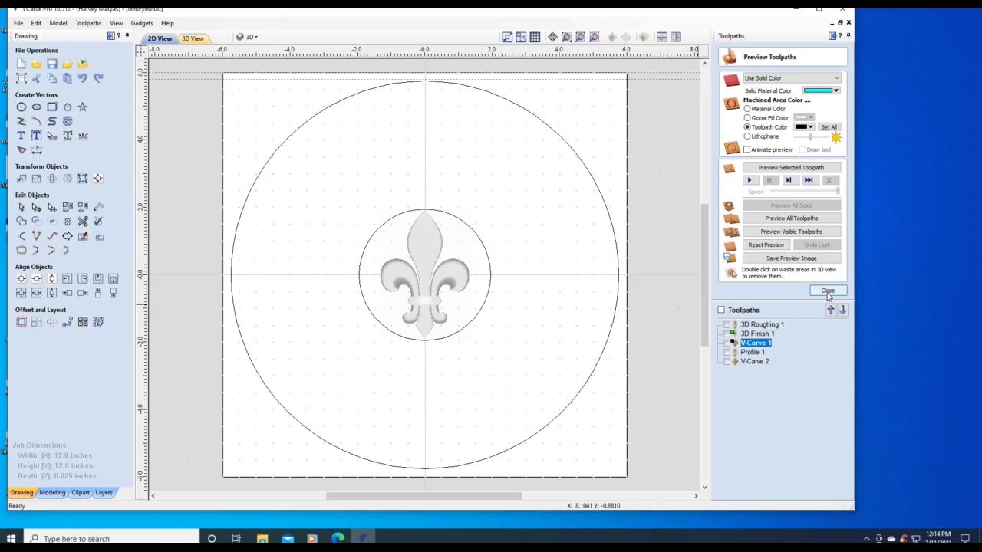
{"action": "left_click", "coordinate": [194, 39]}
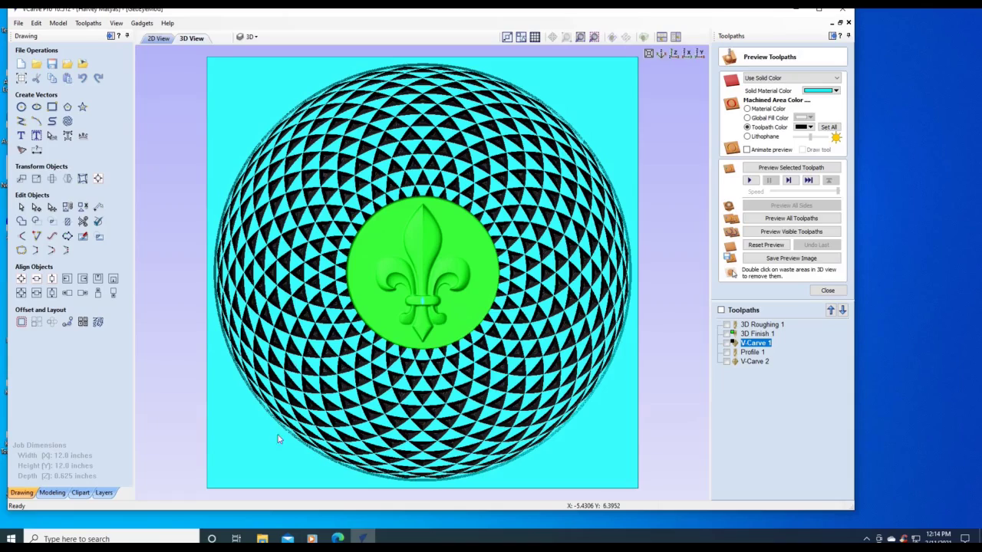
Calculate and preview a 2D profile toolpath outside the outermost circle, with a 0.625 inch cut depth and the 1/16 end mill
{"action": "left_click", "coordinate": [257, 39]}
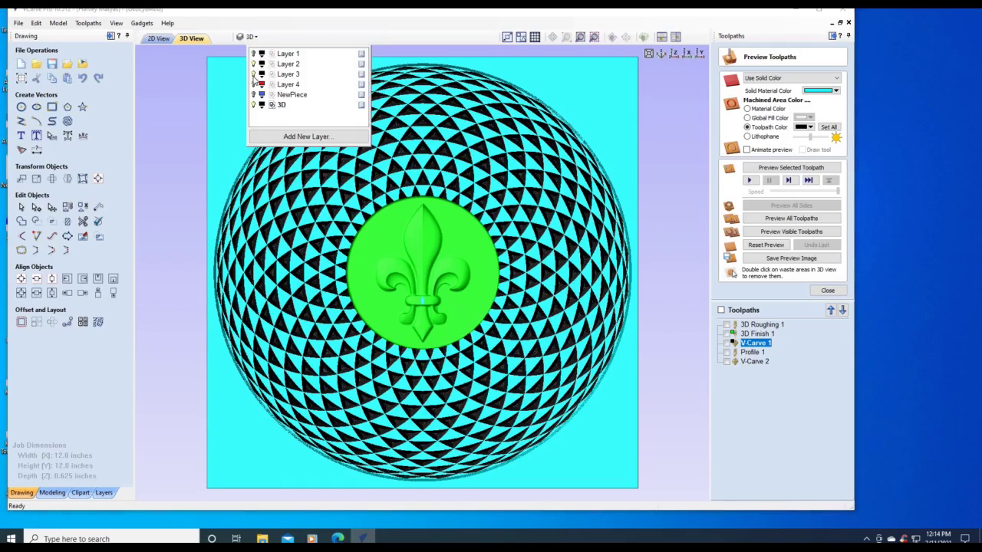
{"action": "left_click", "coordinate": [170, 39]}
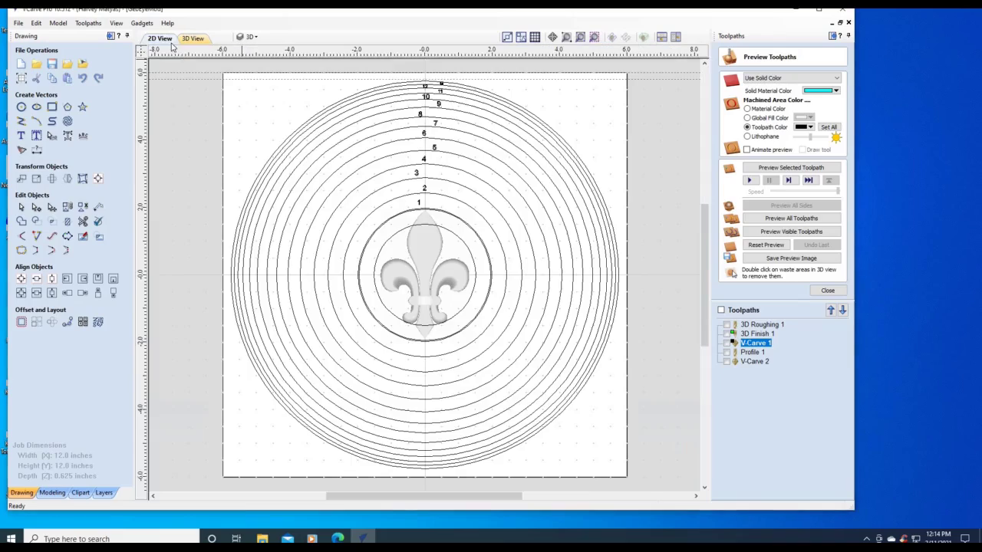
{"action": "left_click", "coordinate": [324, 114]}
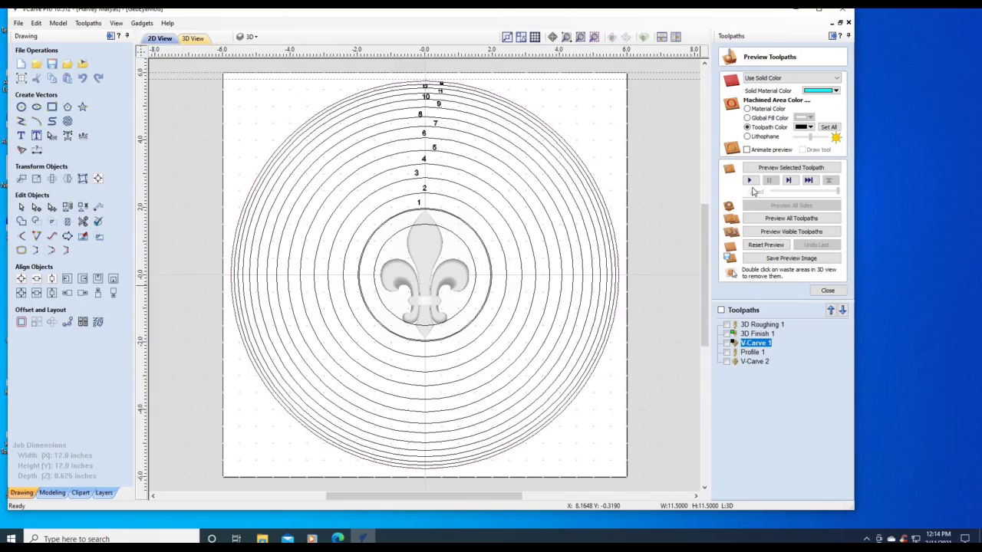
{"action": "left_click", "coordinate": [827, 291]}
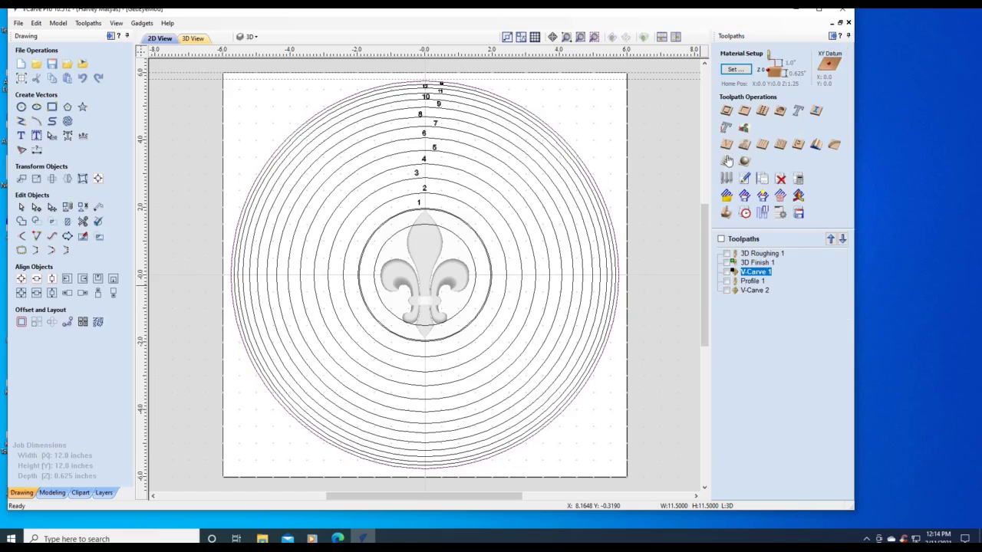
{"action": "left_click", "coordinate": [725, 112]}
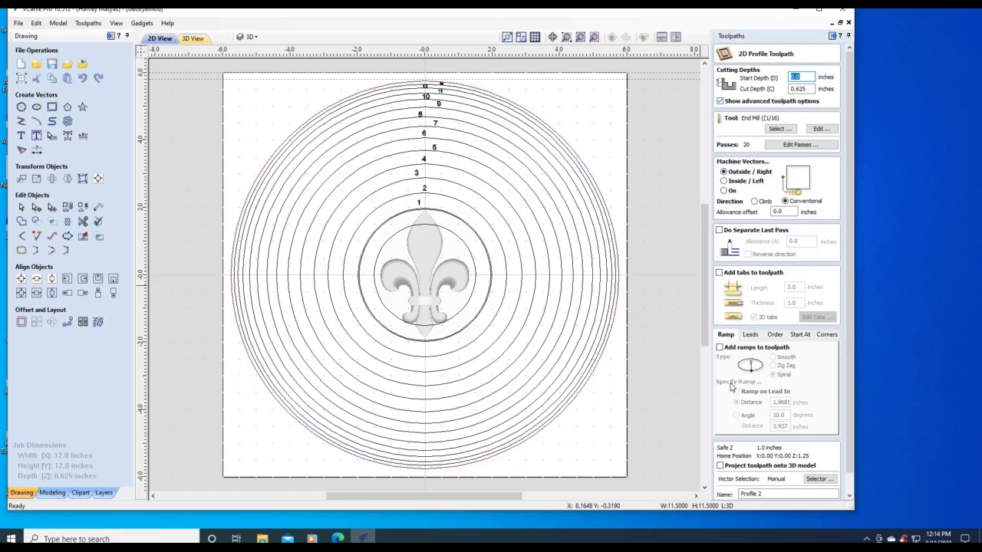
{"action": "scroll", "coordinate": [842, 422], "scroll_direction": "down", "scroll_amount": 1}
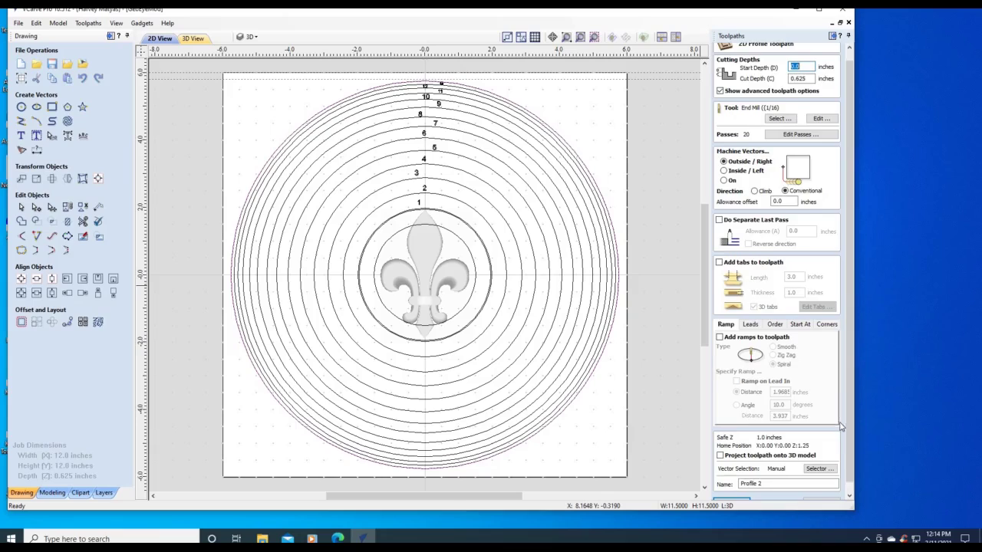
{"action": "left_click", "coordinate": [732, 493]}
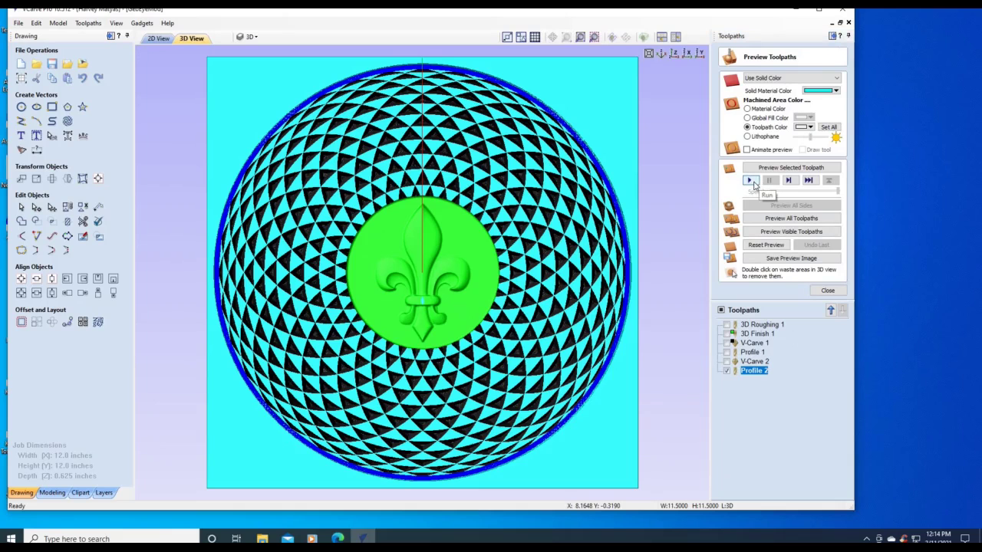
{"action": "left_click", "coordinate": [750, 181]}
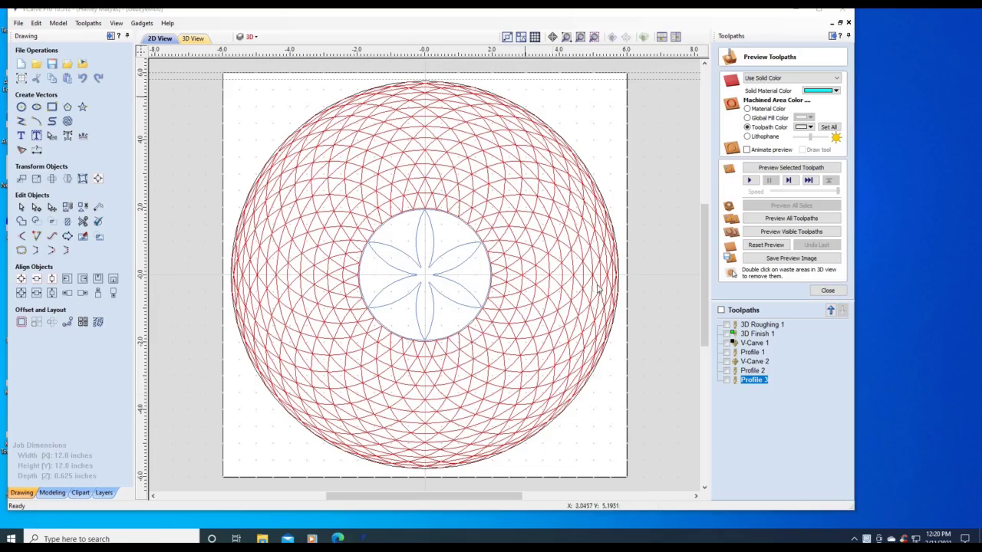
Select the outermost arc segments near the top of the red circle pattern
{"action": "left_click", "coordinate": [404, 89]}
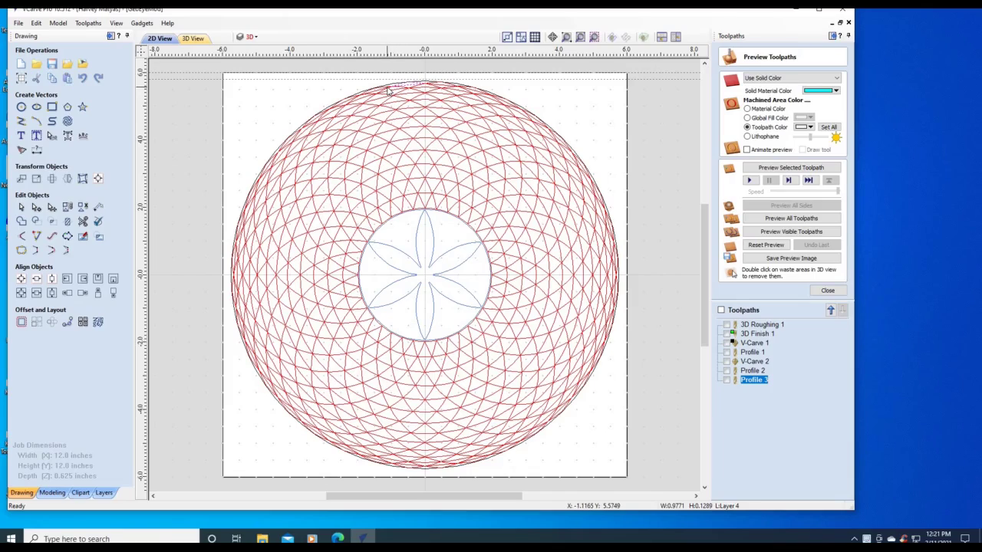
{"action": "left_click", "coordinate": [387, 91]}
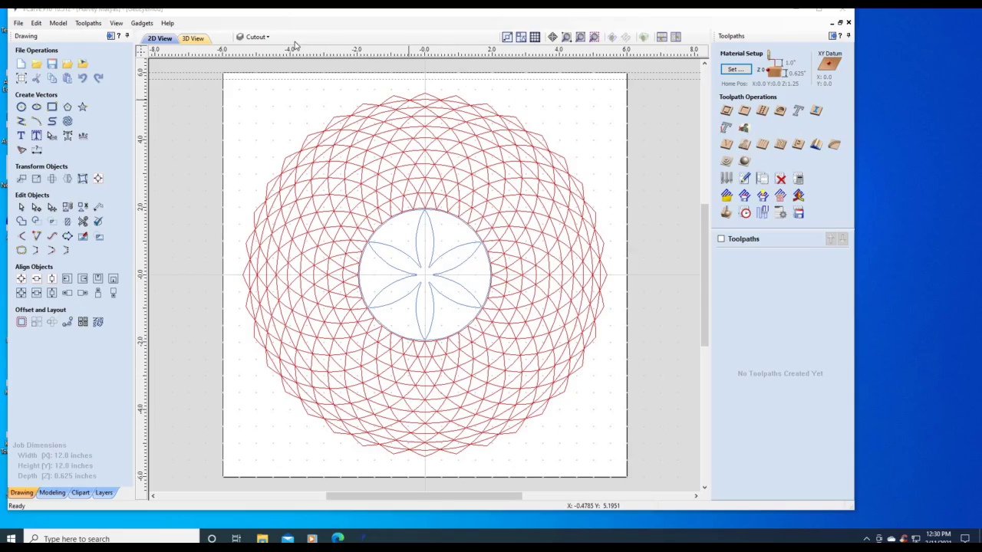
Make Cutout the active layer and hide the NewPiece layer and Layer 4
{"action": "left_click", "coordinate": [261, 36]}
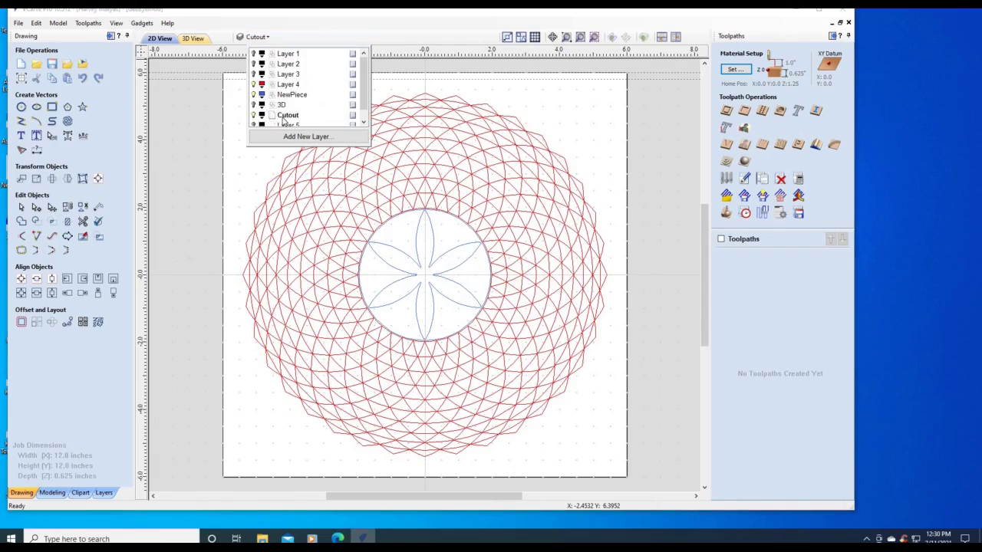
{"action": "double_click", "coordinate": [288, 116]}
{"action": "left_click", "coordinate": [254, 94]}
{"action": "left_click", "coordinate": [254, 84]}
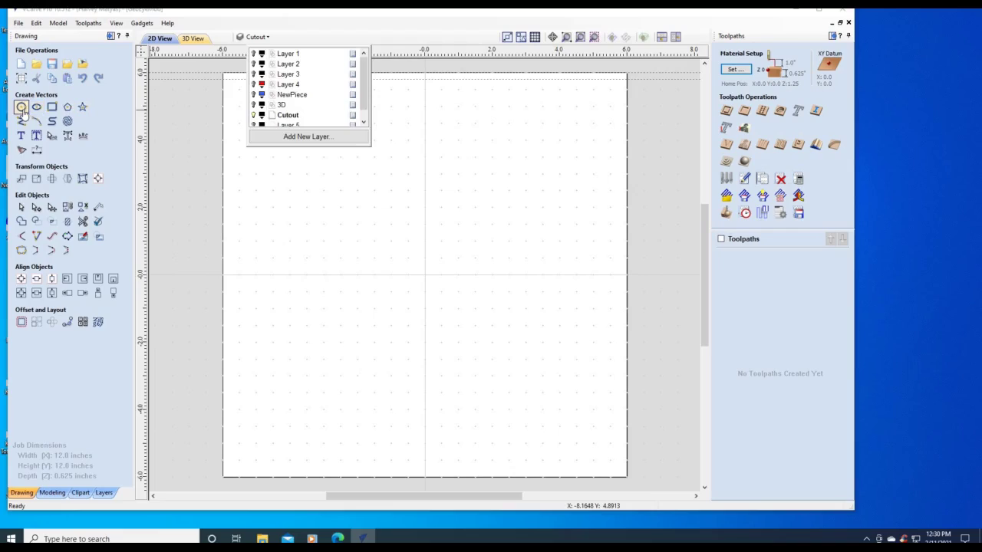
Draw a 10.8 inch diameter circle centered at 0,0 on the Cutout layer, and show the NewPiece layer and Layer 4
{"action": "left_click", "coordinate": [21, 107]}
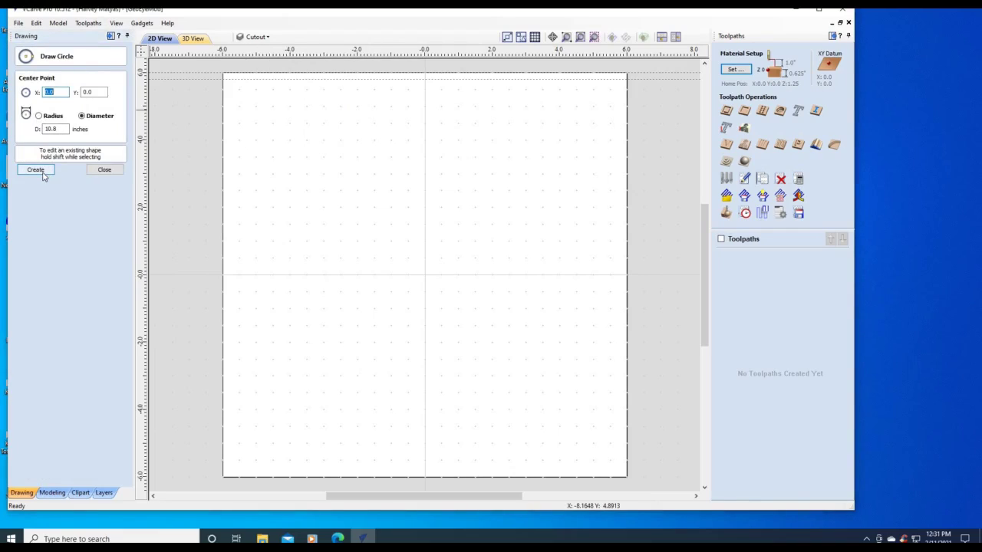
{"action": "left_click", "coordinate": [44, 172]}
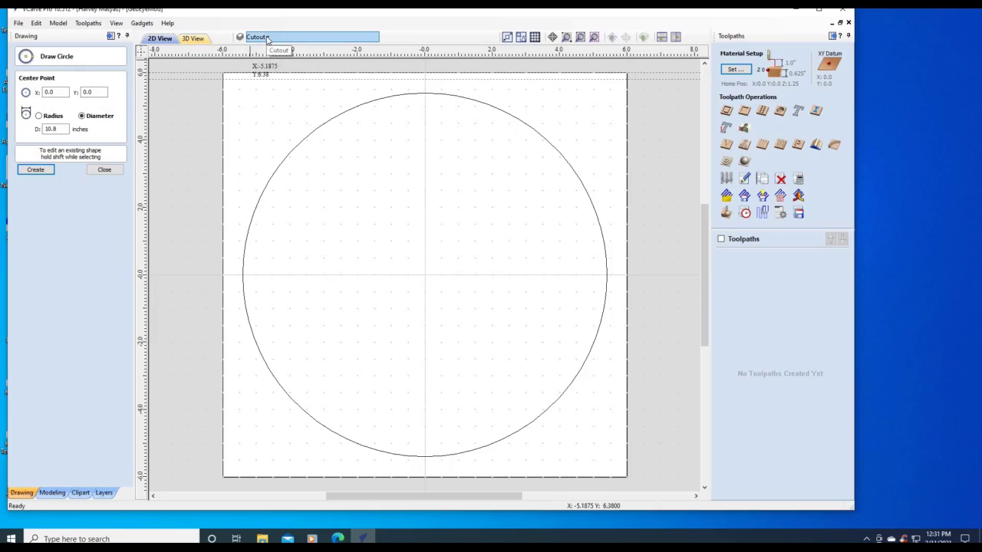
{"action": "left_click", "coordinate": [267, 37]}
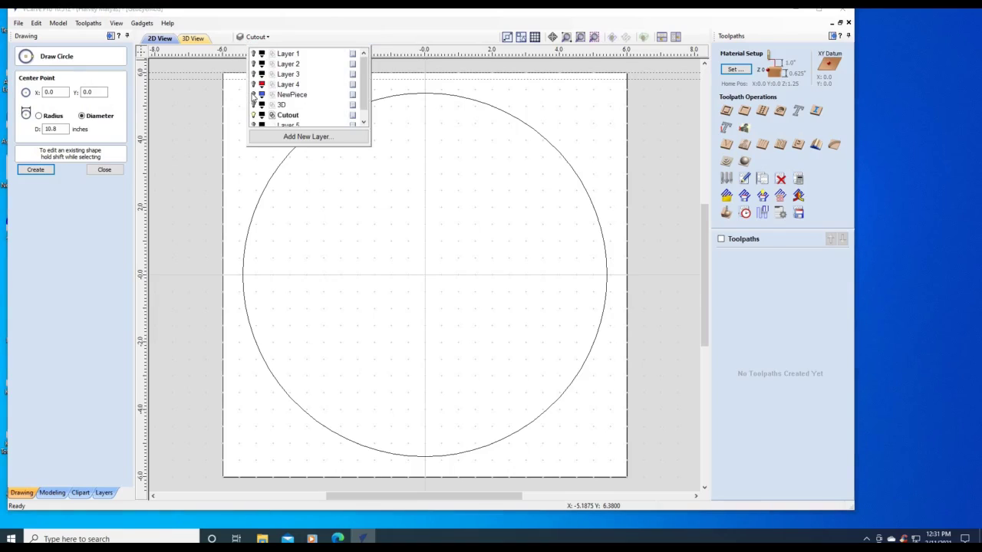
{"action": "left_click", "coordinate": [254, 94]}
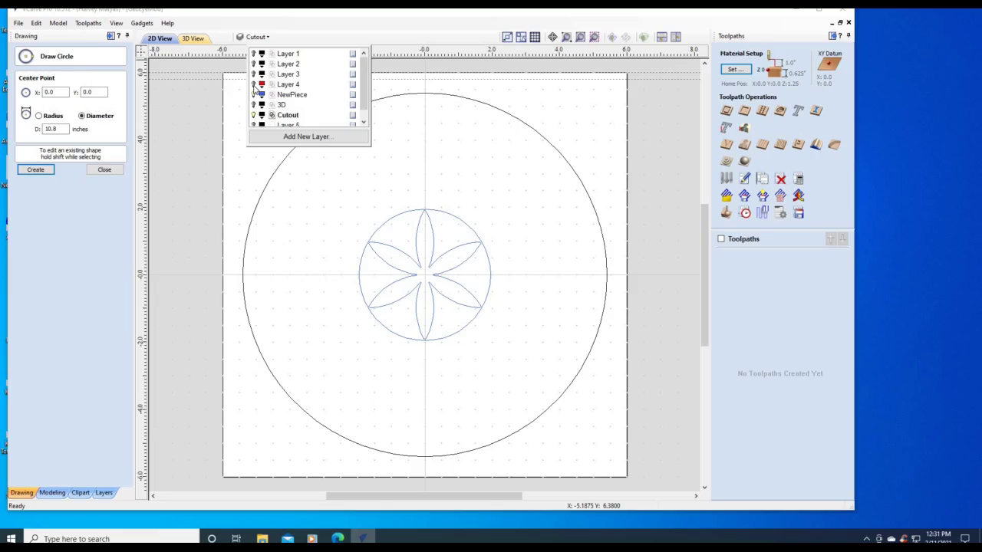
{"action": "left_click", "coordinate": [254, 85]}
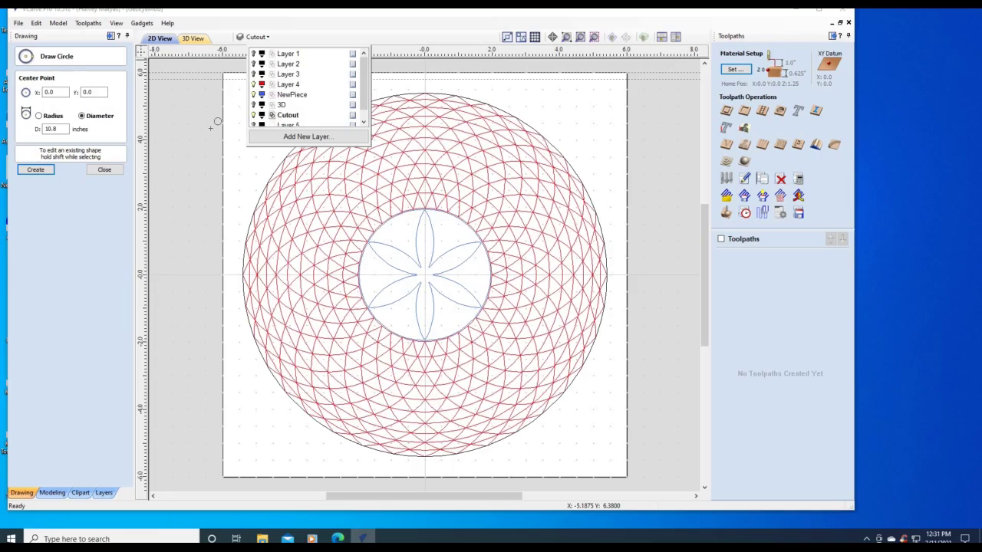
{"action": "left_click", "coordinate": [115, 169]}
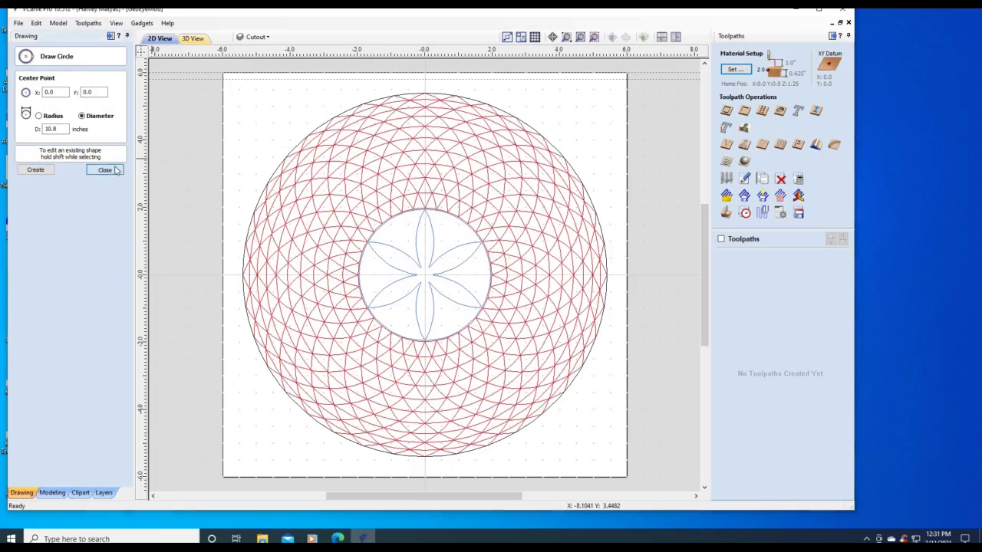
Hide the Cutout layer and select all visible vectors of the circle pattern and center flower
{"action": "left_click", "coordinate": [277, 37]}
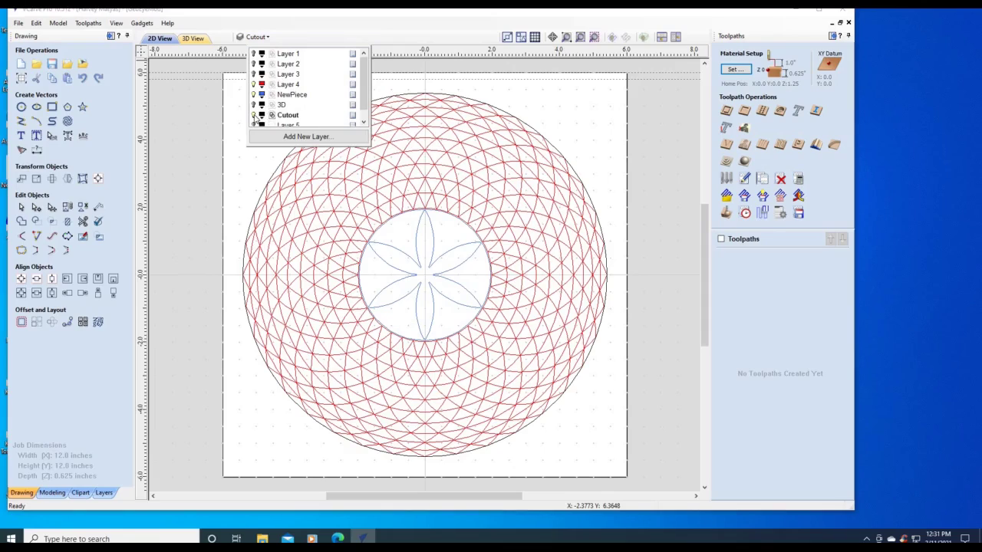
{"action": "left_click", "coordinate": [255, 116]}
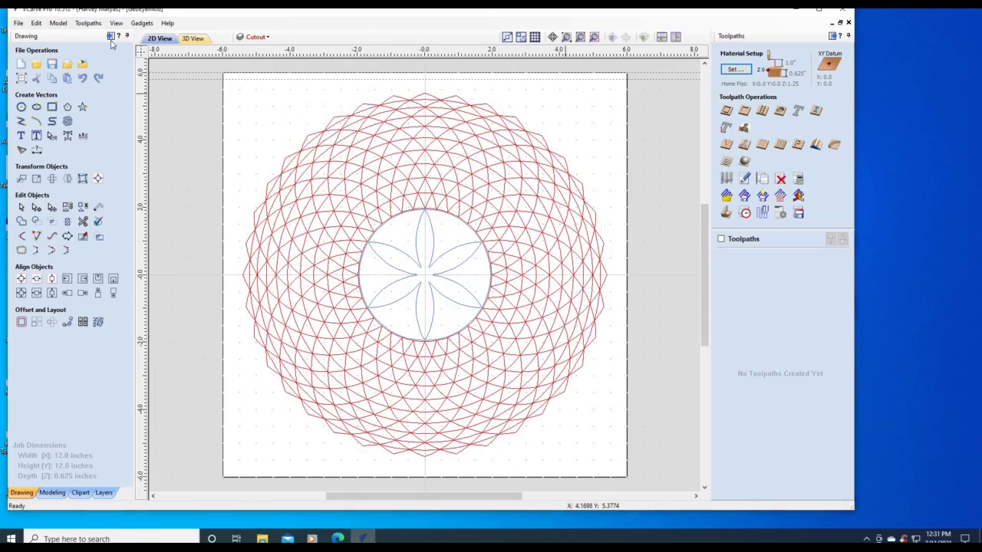
{"action": "left_click", "coordinate": [35, 24]}
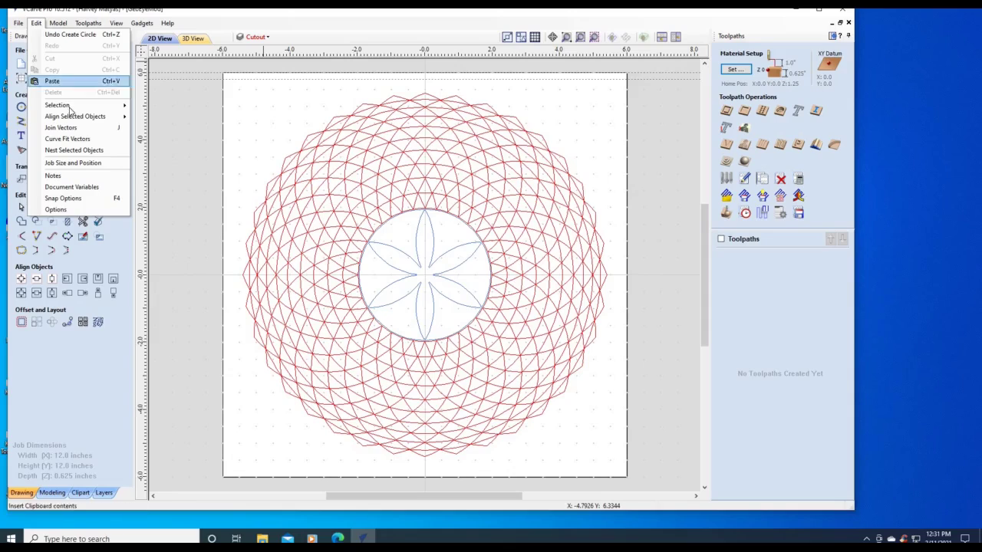
{"action": "mouse_move", "coordinate": [119, 109]}
{"action": "left_click", "coordinate": [171, 107]}
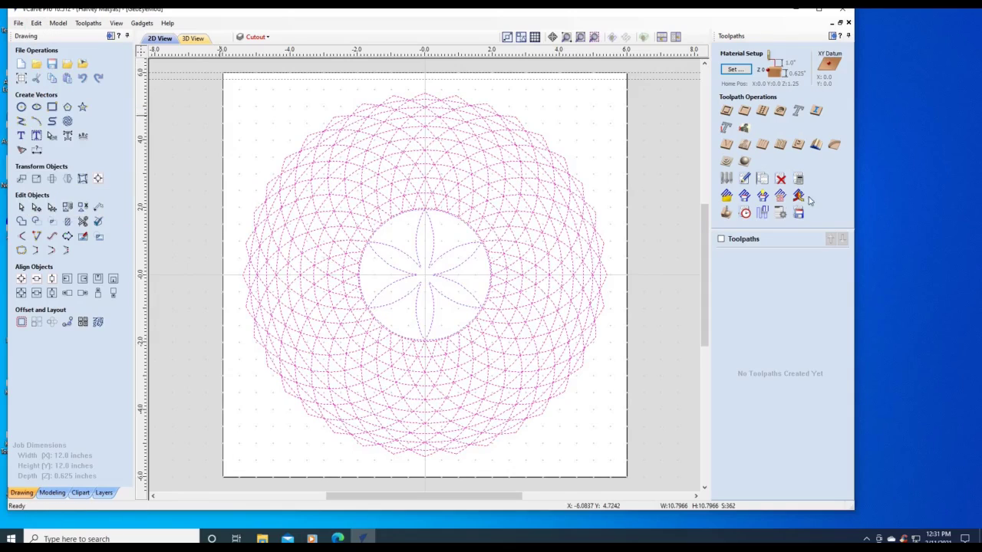
Calculate a V-Carve toolpath with a 0.1 inch flat depth and the 90-degree V-bit, and preview it with a black toolpath color
{"action": "left_click", "coordinate": [727, 145]}
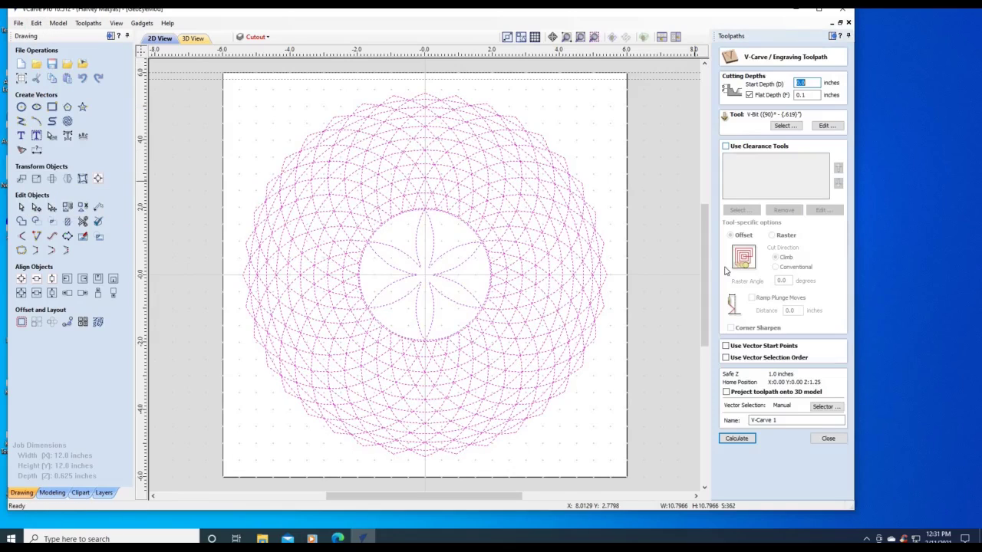
{"action": "left_click", "coordinate": [736, 439]}
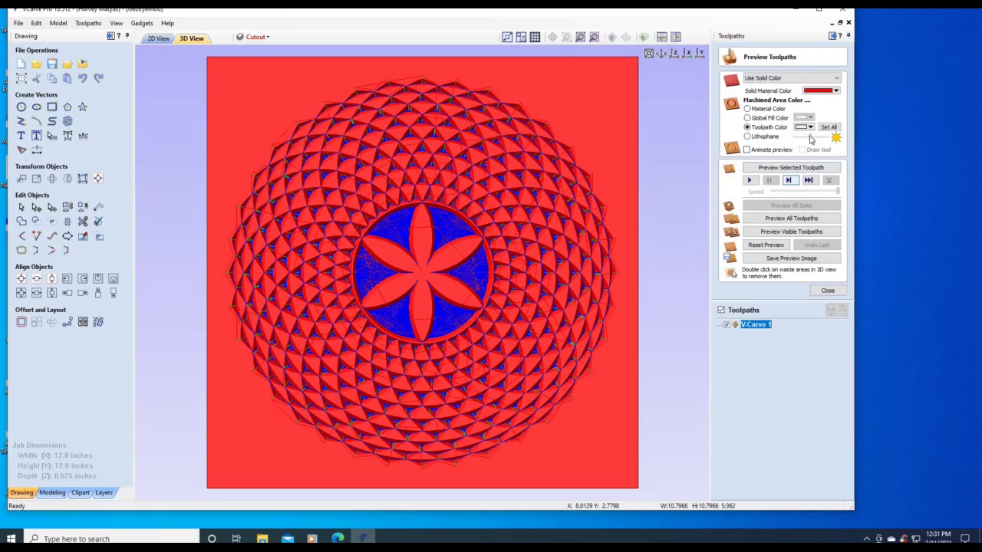
{"action": "left_click", "coordinate": [810, 127]}
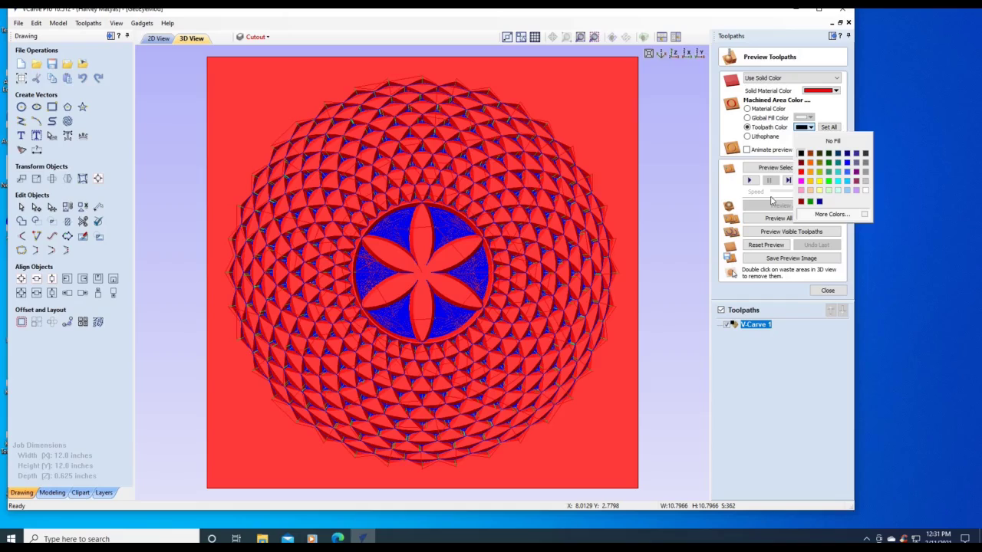
{"action": "left_click", "coordinate": [801, 154]}
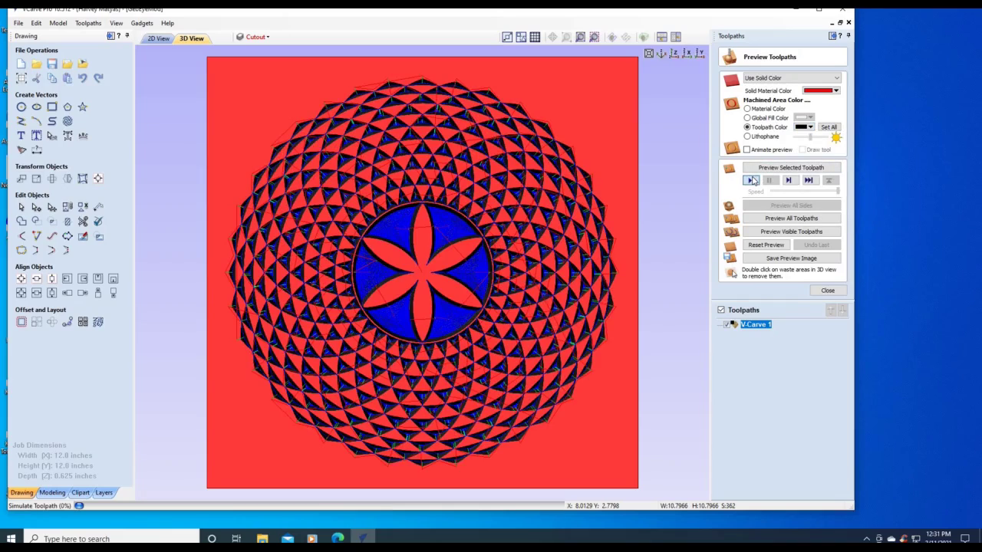
{"action": "left_click", "coordinate": [752, 180]}
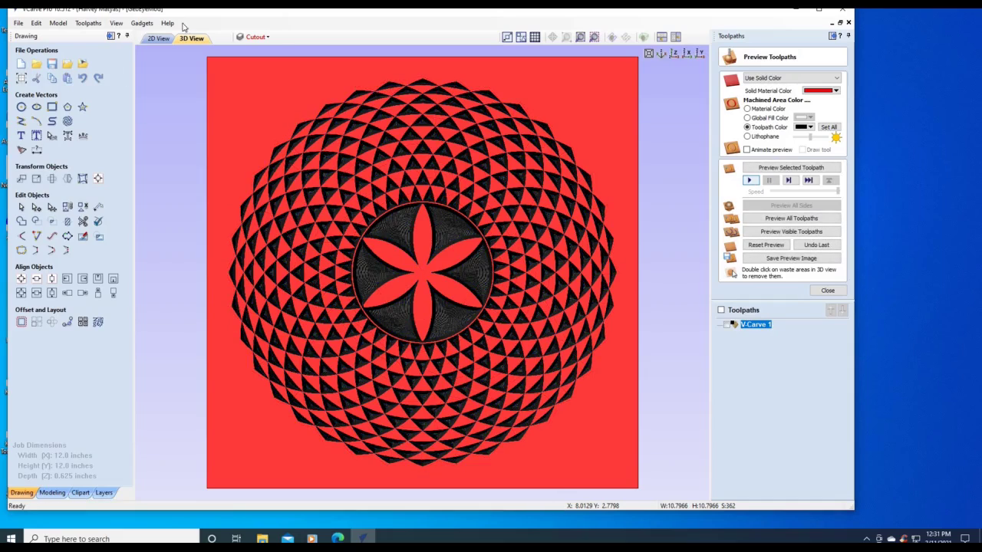
In the 2D view, show the Cutout layer and hide Layer 4 and the NewPiece layer
{"action": "left_click", "coordinate": [261, 37]}
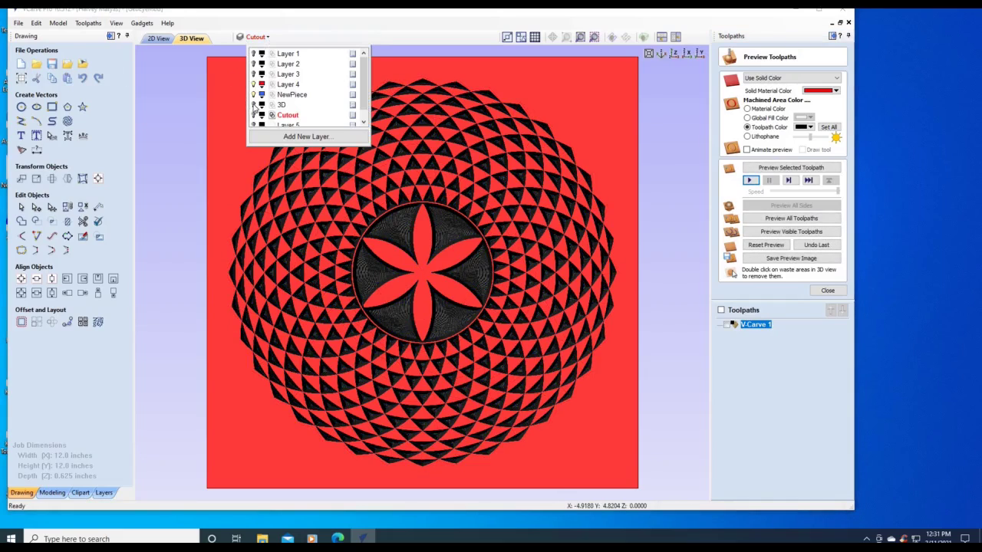
{"action": "left_click", "coordinate": [159, 38]}
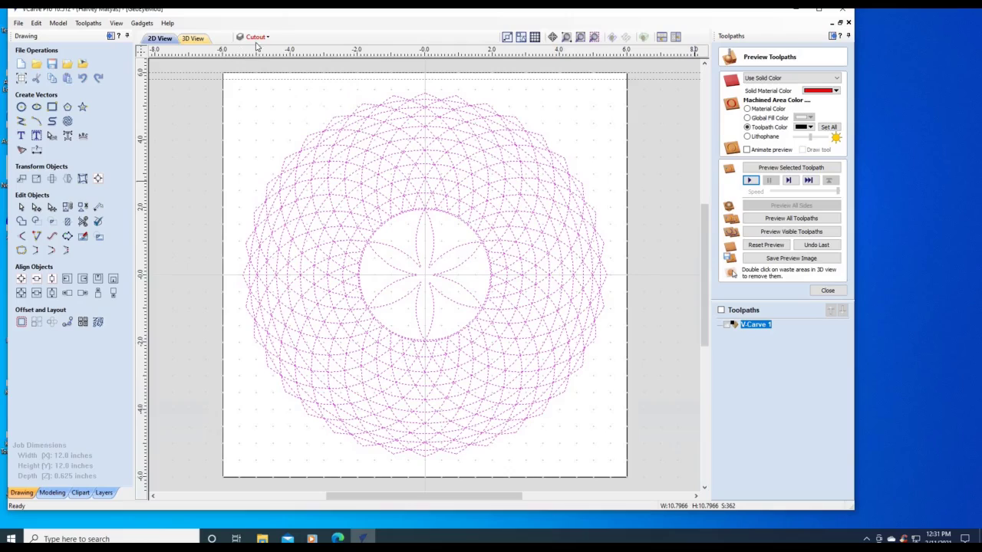
{"action": "left_click", "coordinate": [261, 37]}
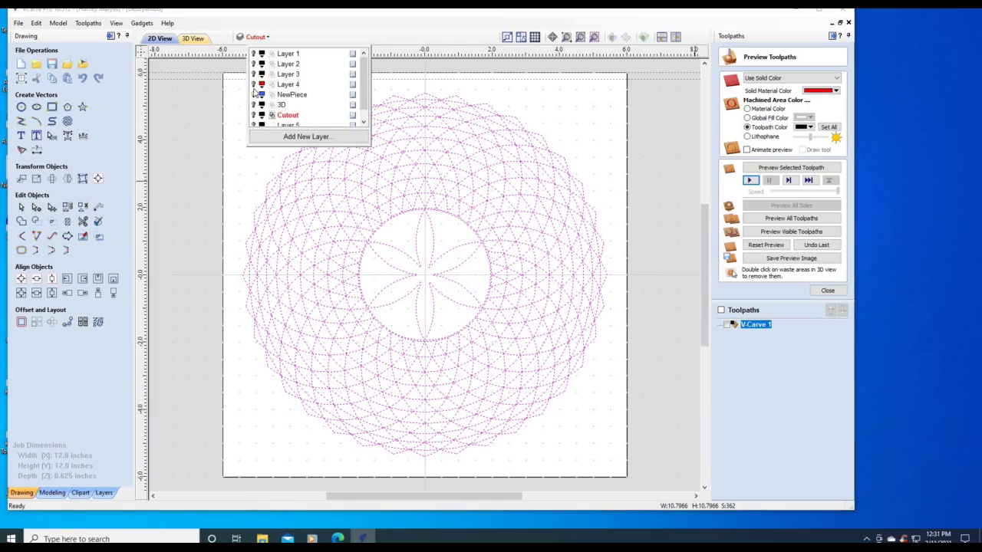
{"action": "left_click", "coordinate": [255, 94]}
{"action": "left_click", "coordinate": [254, 115]}
{"action": "left_click", "coordinate": [254, 115]}
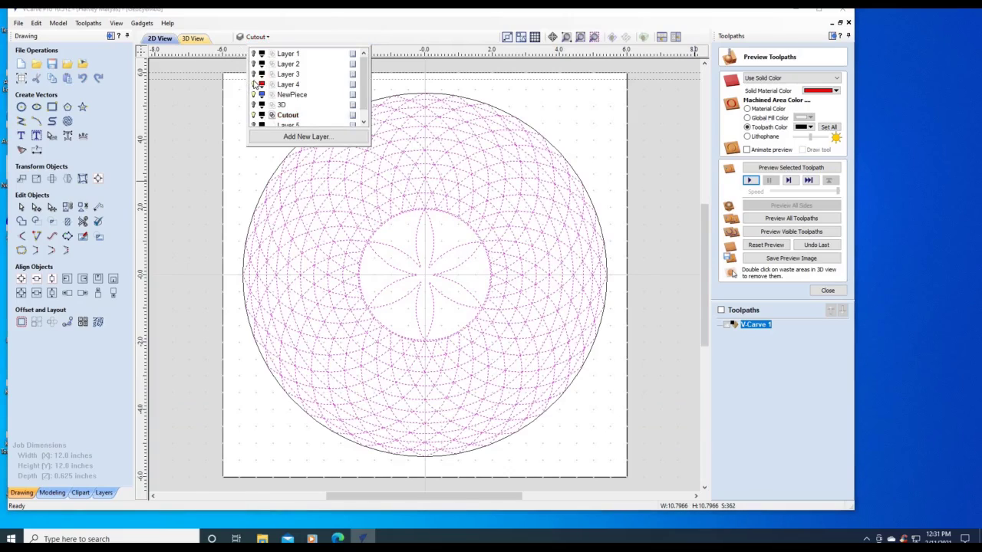
{"action": "left_click", "coordinate": [254, 84]}
{"action": "left_click", "coordinate": [254, 95]}
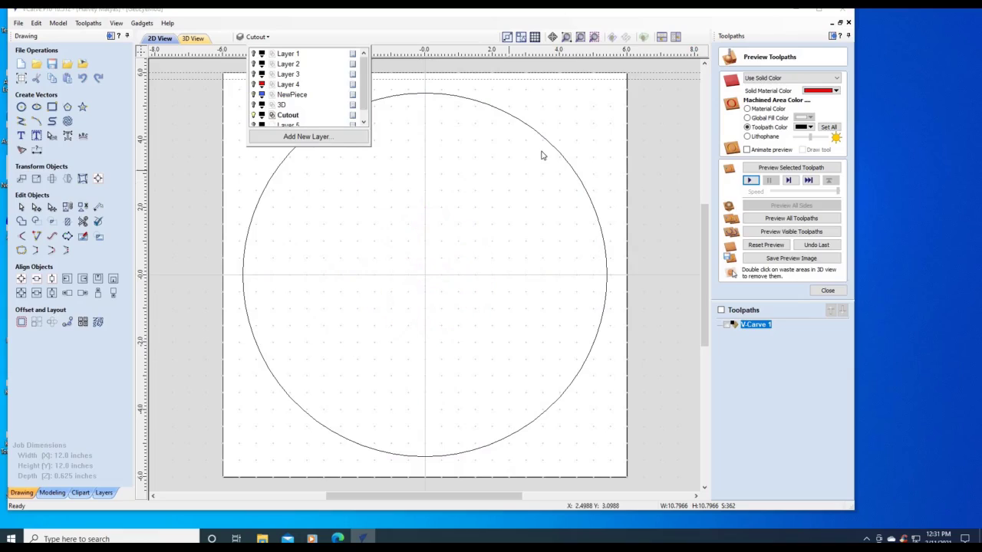
Calculate a 2D profile toolpath outside the cutout circle with a 0.7 inch cut depth and the 1/16 end mill, accepting the cut-through
{"action": "left_click", "coordinate": [559, 150]}
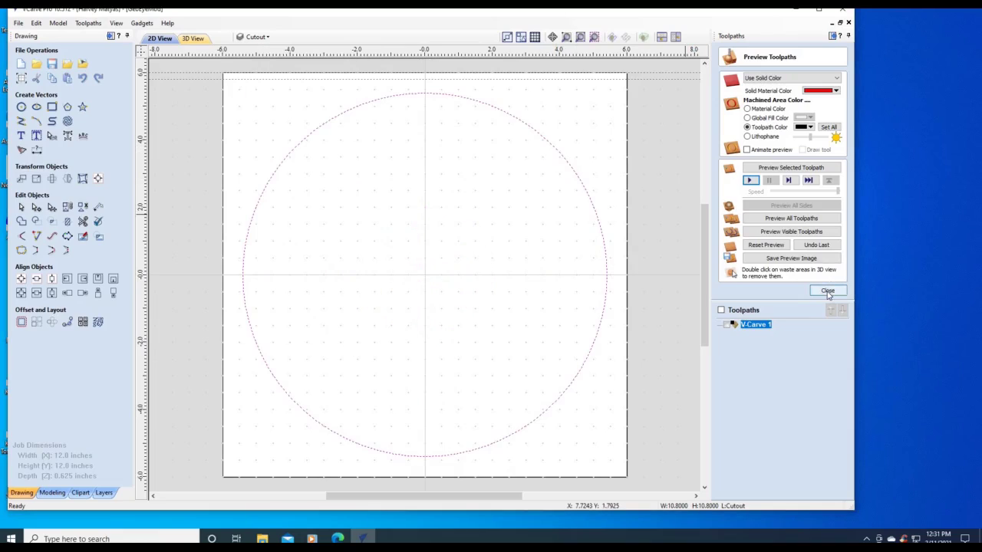
{"action": "left_click", "coordinate": [827, 290]}
{"action": "left_click", "coordinate": [726, 111]}
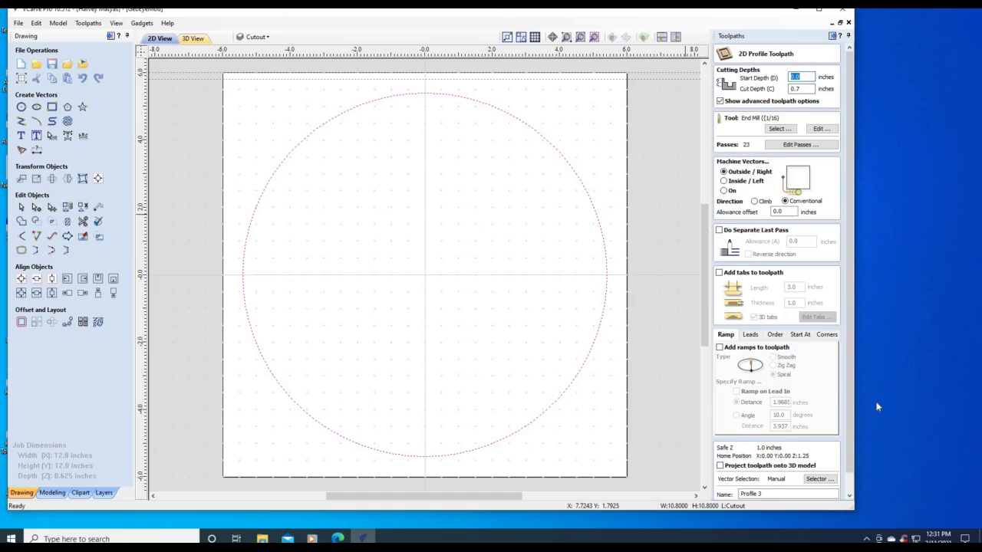
{"action": "scroll", "coordinate": [767, 452], "scroll_direction": "down", "scroll_amount": 2}
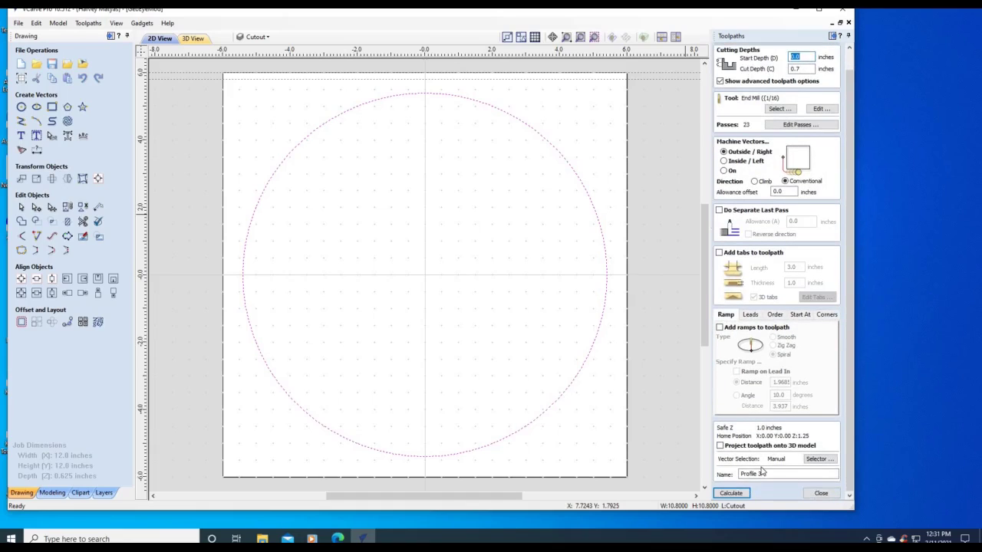
{"action": "left_click", "coordinate": [741, 497]}
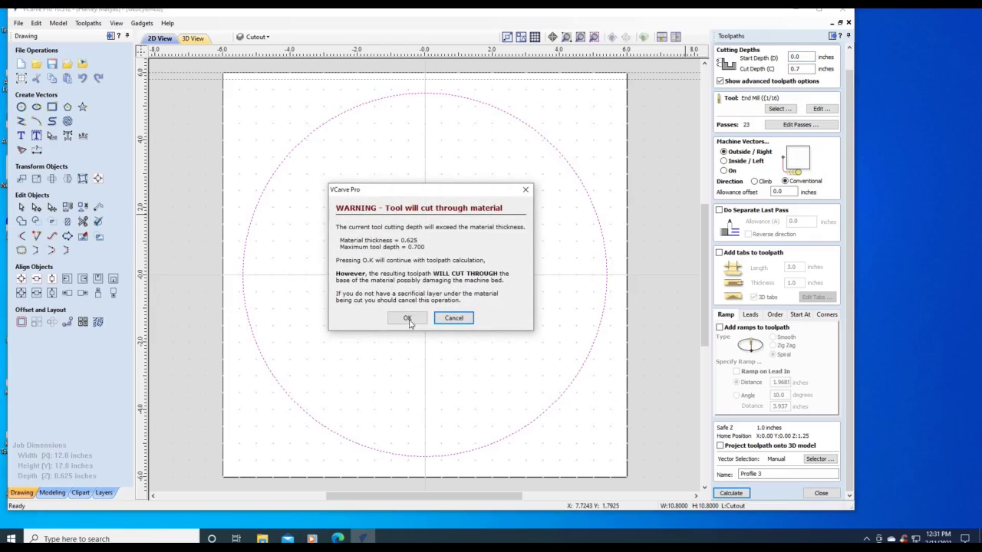
{"action": "left_click", "coordinate": [414, 318]}
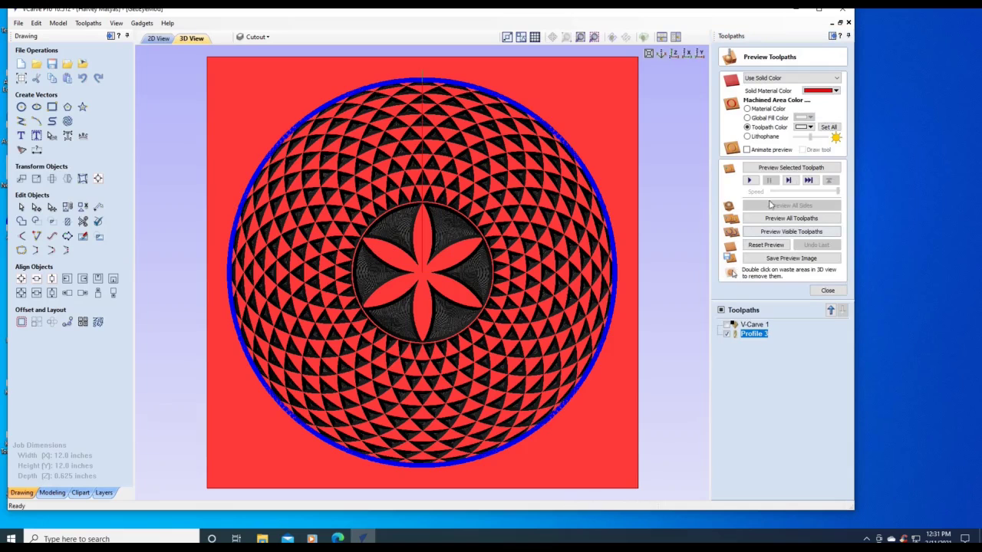
Preview the profile toolpath and remove the waste material around the disc
{"action": "left_click", "coordinate": [751, 182]}
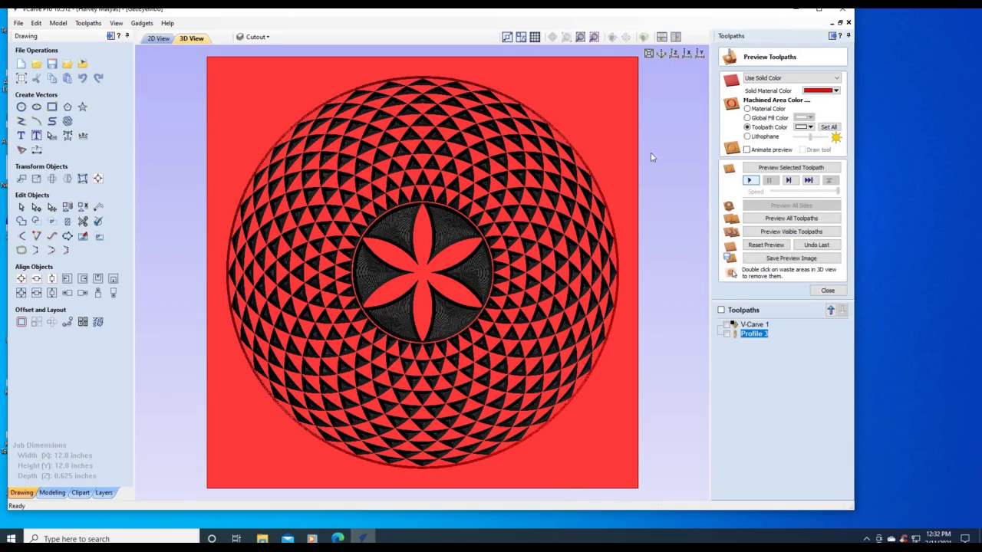
{"action": "double_click", "coordinate": [591, 112]}
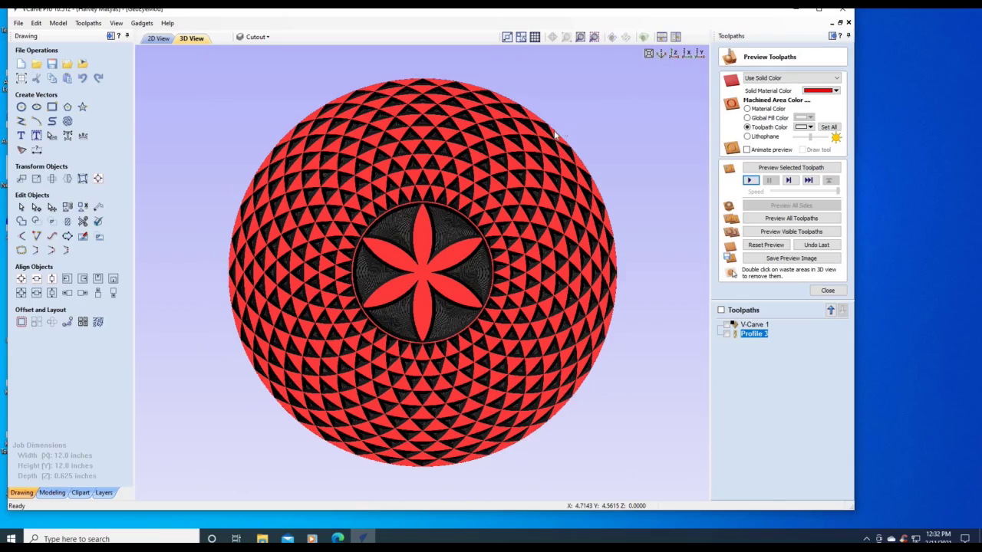
{"action": "left_click_drag", "start_coordinate": [364, 270], "coordinate": [539, 154]}
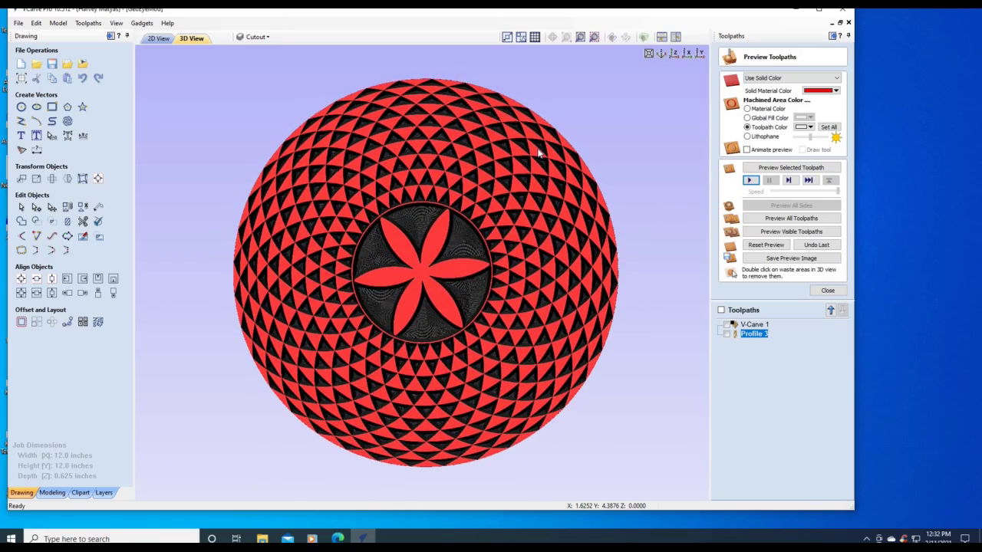
Undo the last toolpath preview, and open the vector selector for the new Profile 4 toolpath
{"action": "left_click", "coordinate": [818, 244]}
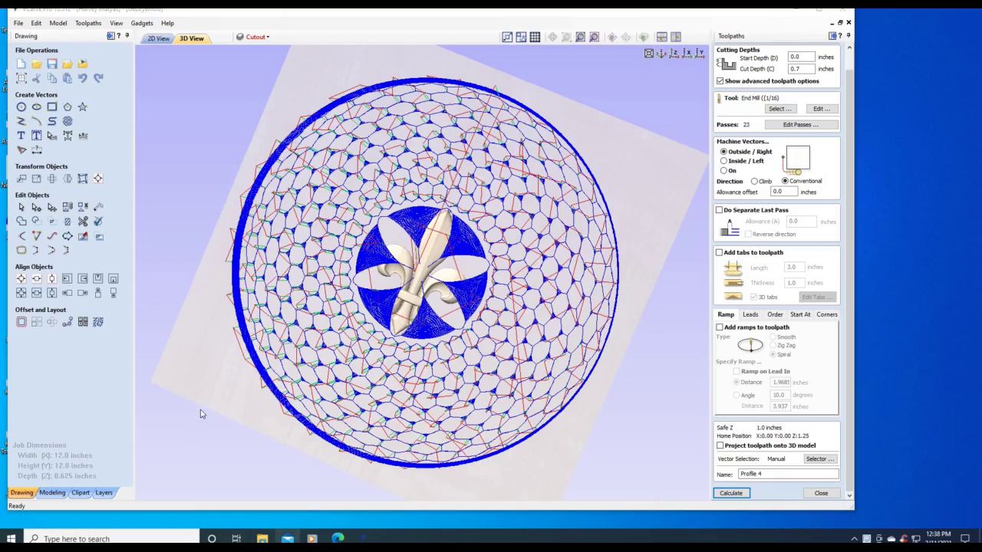
{"action": "left_click", "coordinate": [819, 459]}
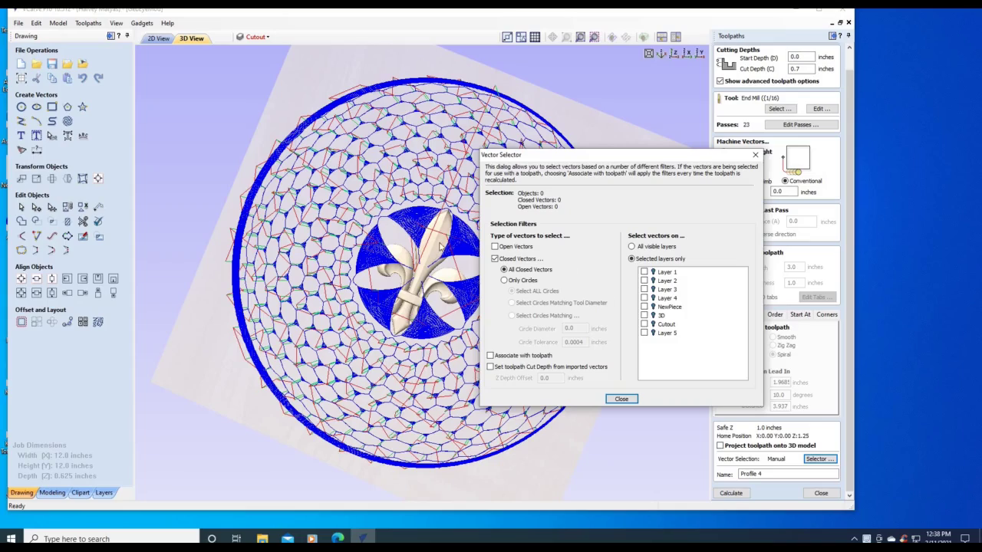